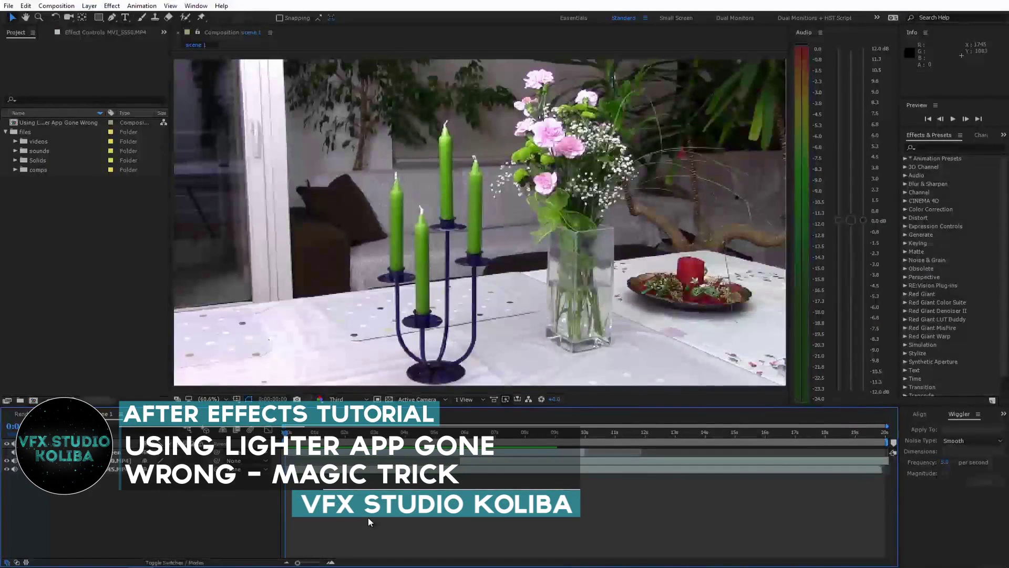
# Step: Scrub to the green-screen hand shot and draw a four-point Mask 1 on that layer, previewing at 50%
pyautogui.click(327, 435)
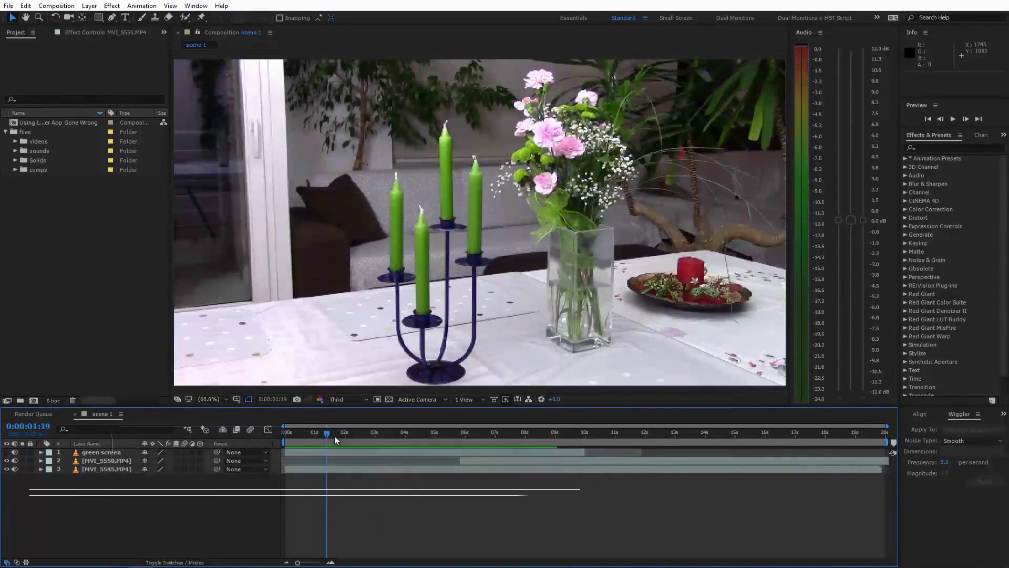
pyautogui.click(560, 436)
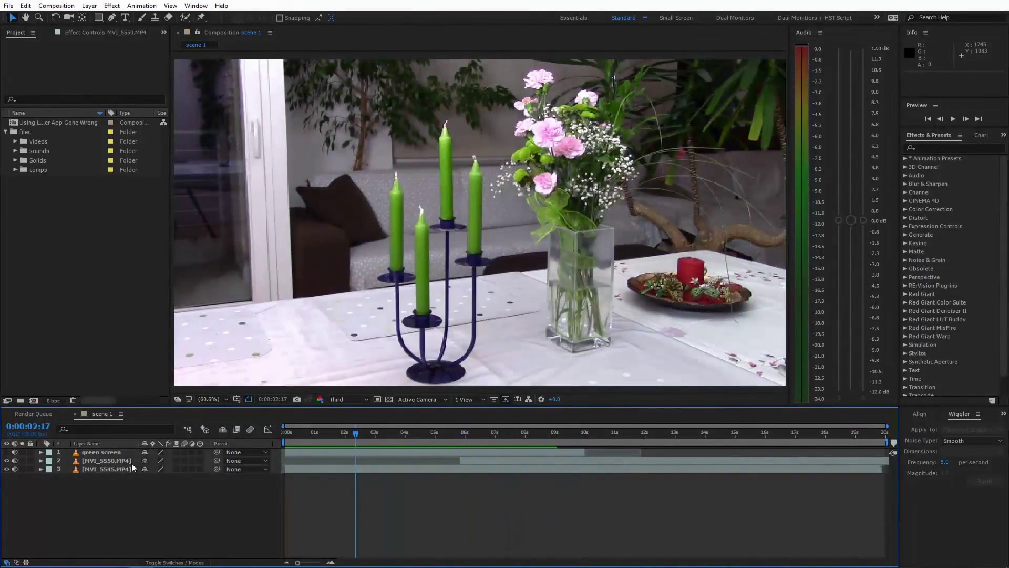
pyautogui.click(7, 452)
pyautogui.moveTo(320, 435)
pyautogui.mouseDown()
pyautogui.moveTo(459, 432)
pyautogui.moveTo(371, 432)
pyautogui.mouseUp()
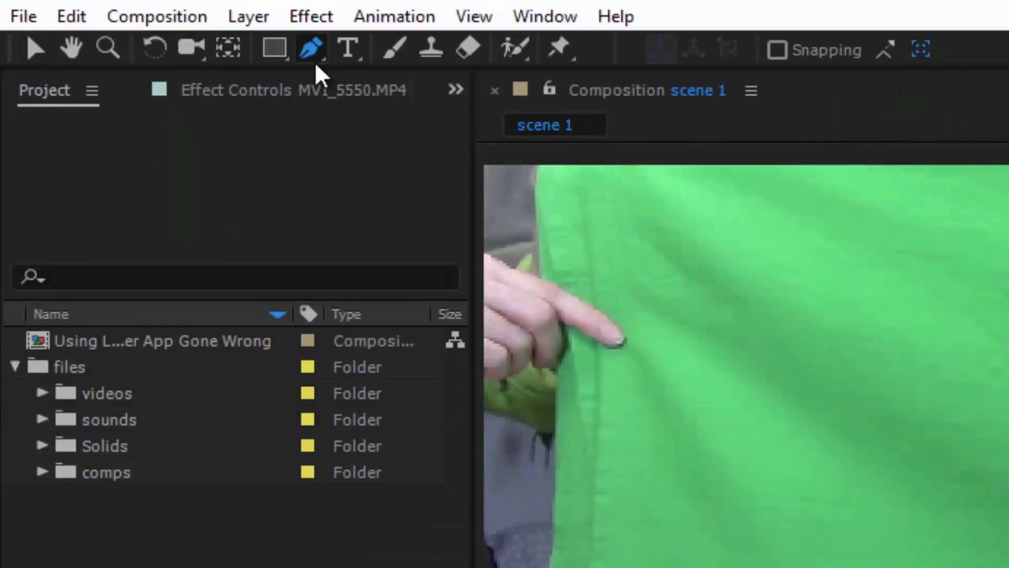
pyautogui.click(382, 275)
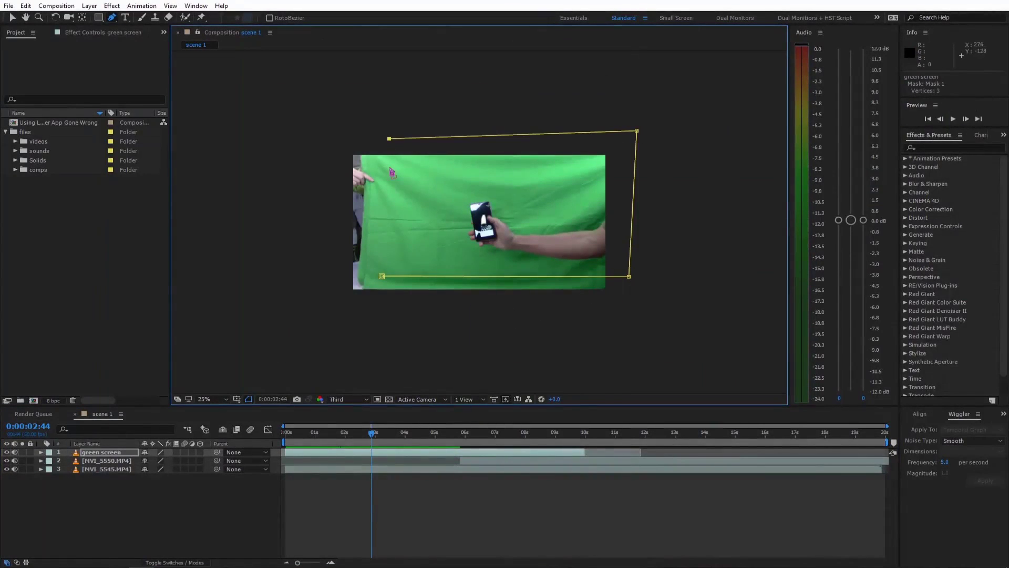
pyautogui.click(349, 433)
pyautogui.press('.')
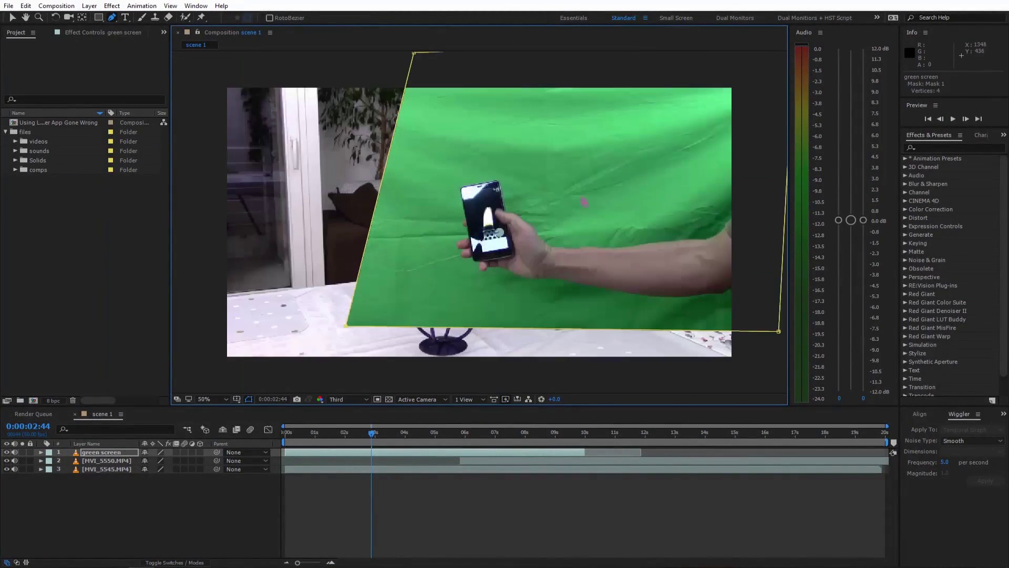
pyautogui.moveTo(349, 437); pyautogui.dragTo(516, 426)
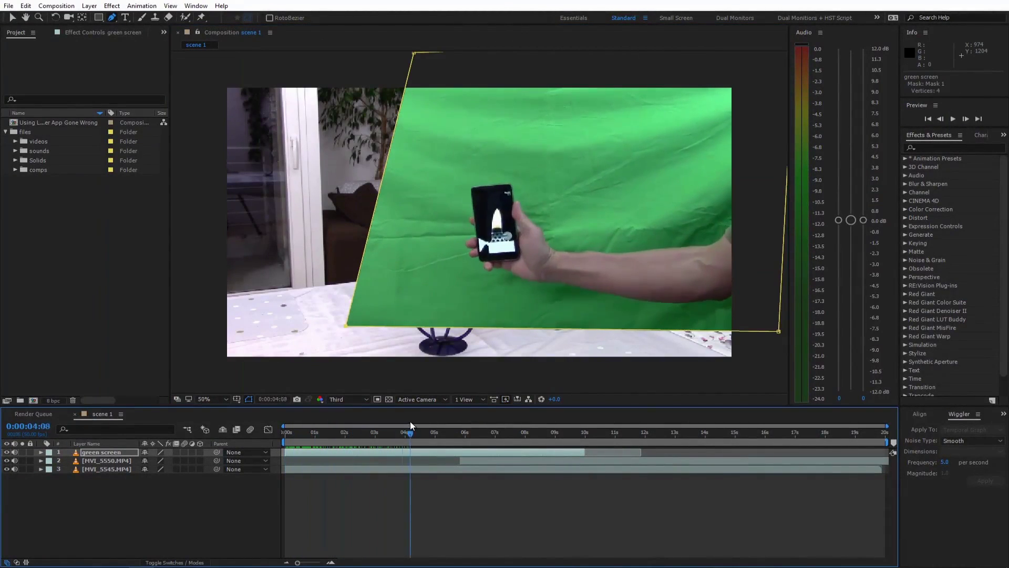
# Step: Apply Color Key to the green screen layer, sampling the green and raising Color Tolerance
pyautogui.click(932, 148)
pyautogui.write('key')
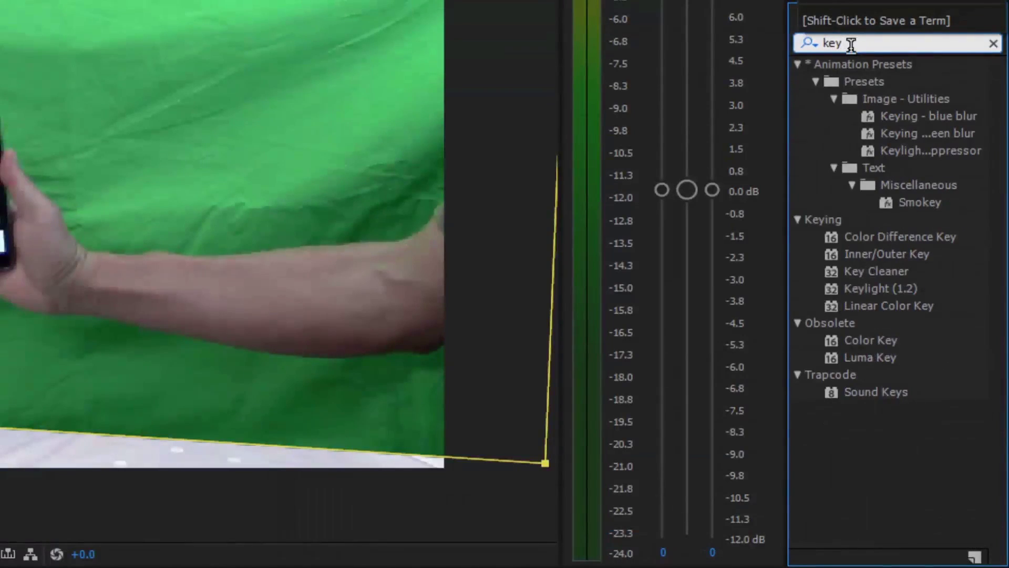
pyautogui.moveTo(868, 339); pyautogui.dragTo(0, 565)
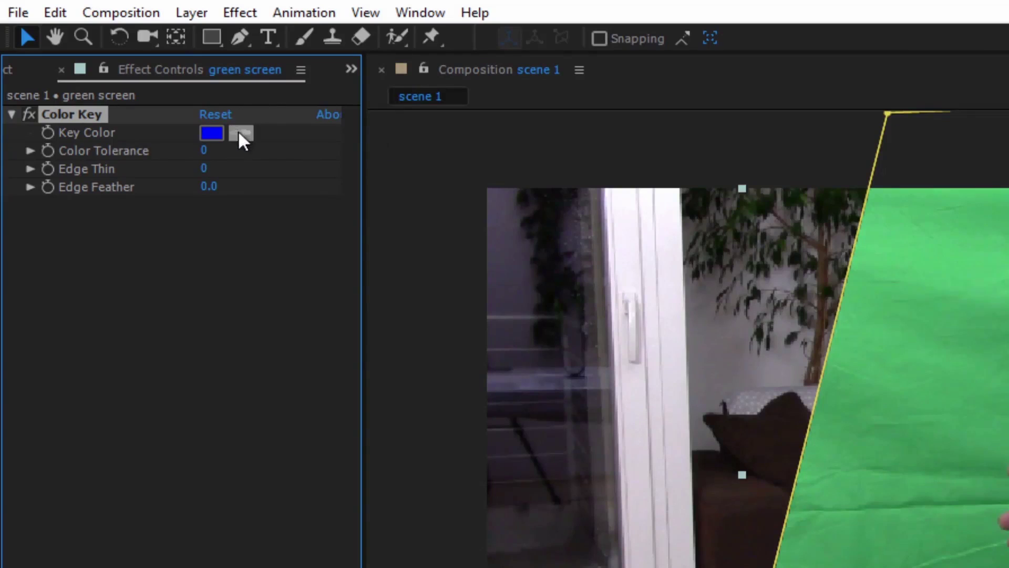
pyautogui.click(732, 262)
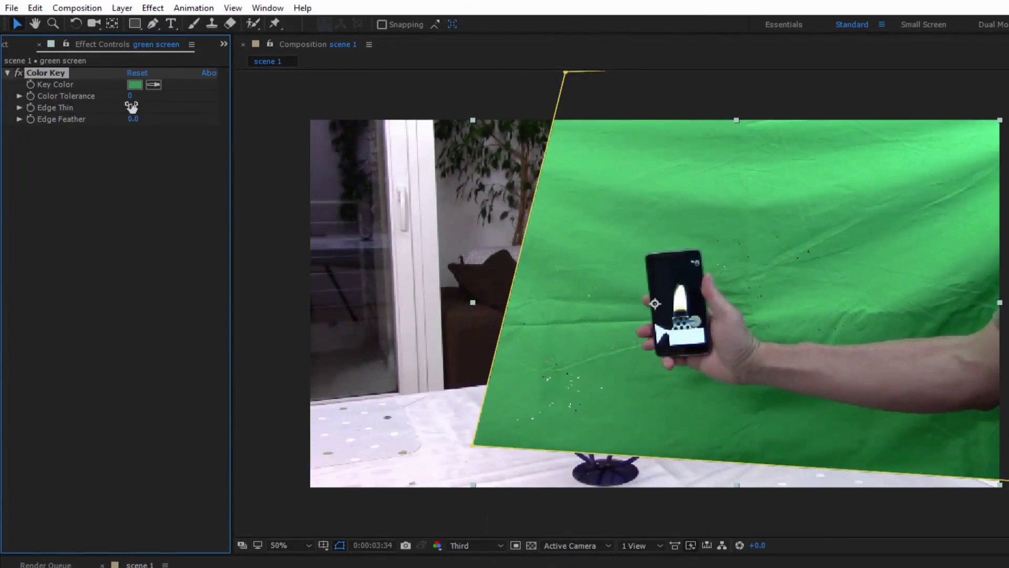
pyautogui.moveTo(131, 105); pyautogui.dragTo(164, 96)
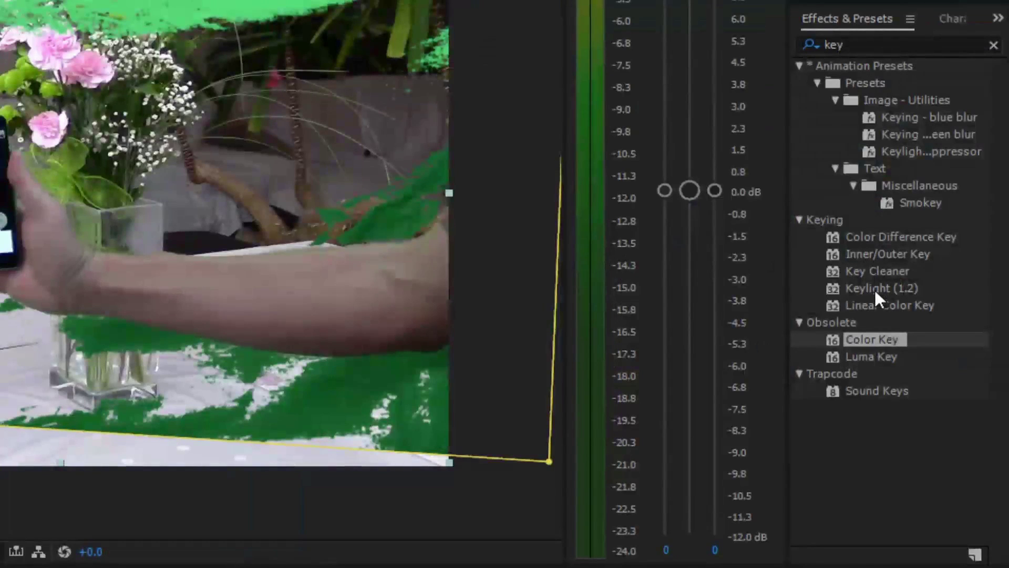
# Step: Add Linear Color Key keyed to green with lower Matching Tolerance, plus a second Color Key
pyautogui.moveTo(876, 304); pyautogui.dragTo(325, 311)
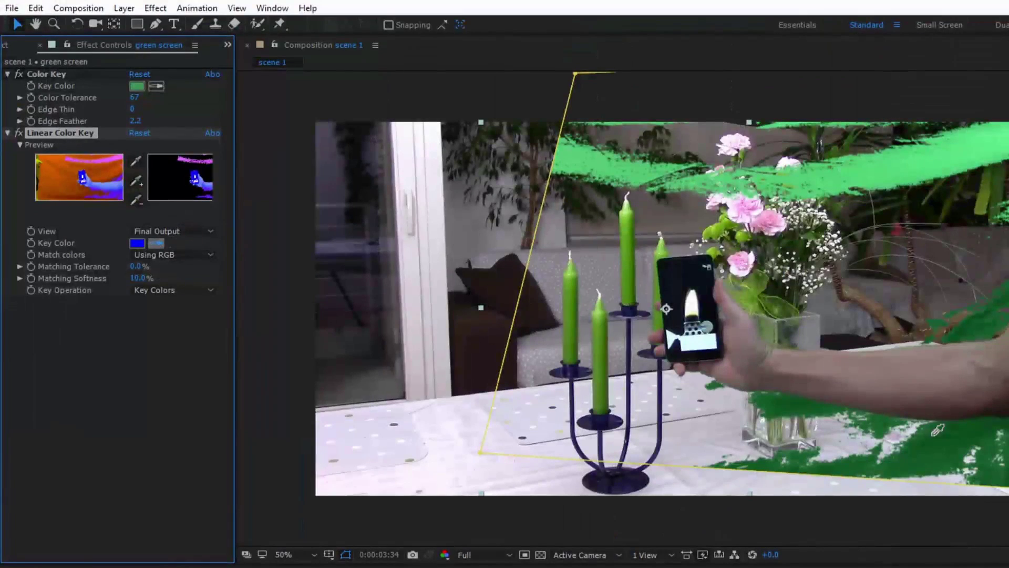
pyautogui.click(935, 434)
pyautogui.moveTo(135, 267); pyautogui.dragTo(113, 267)
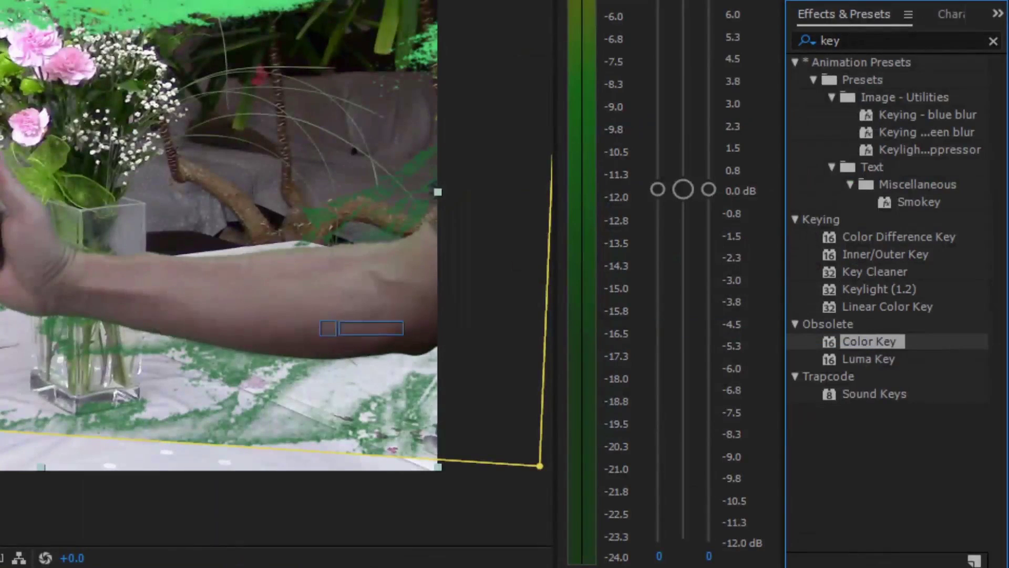
pyautogui.moveTo(328, 328); pyautogui.dragTo(176, 385)
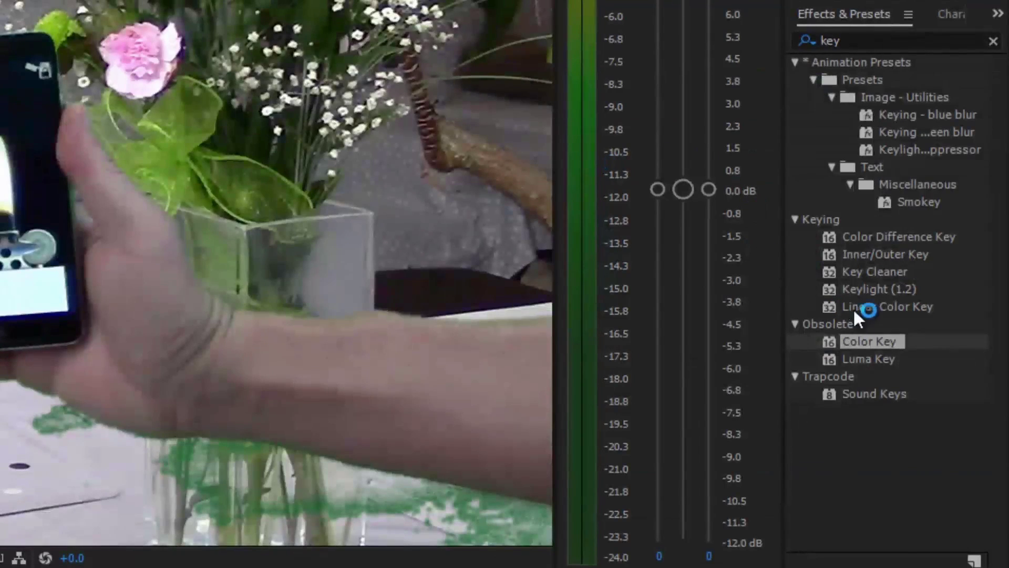
# Step: Apply Keylight and refine its screen matte with Clip Black 39 and Clip White 71
pyautogui.moveTo(878, 289)
pyautogui.mouseDown()
pyautogui.moveTo(287, 307)
pyautogui.moveTo(284, 297)
pyautogui.mouseUp()
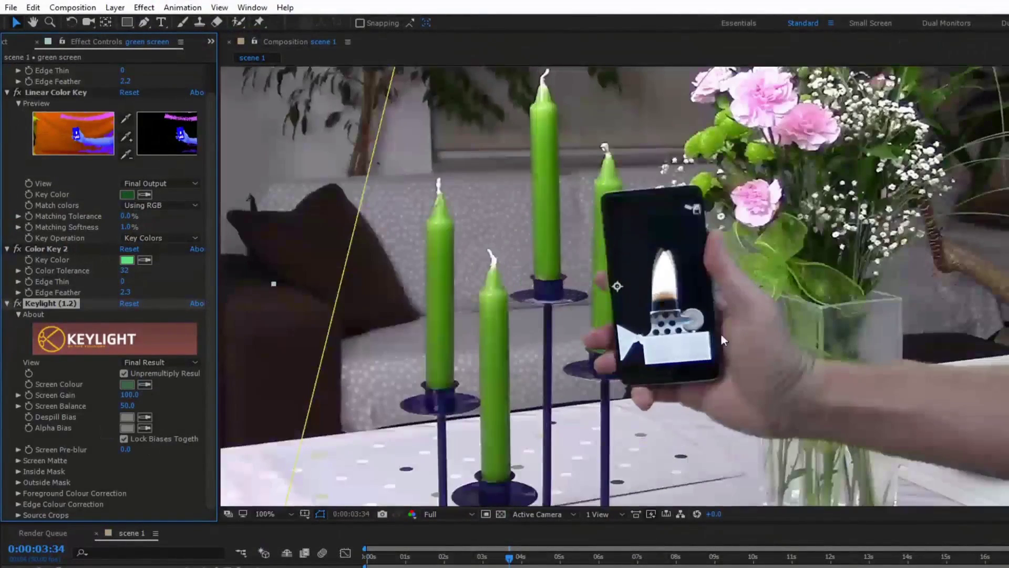
pyautogui.click(158, 362)
pyautogui.click(152, 427)
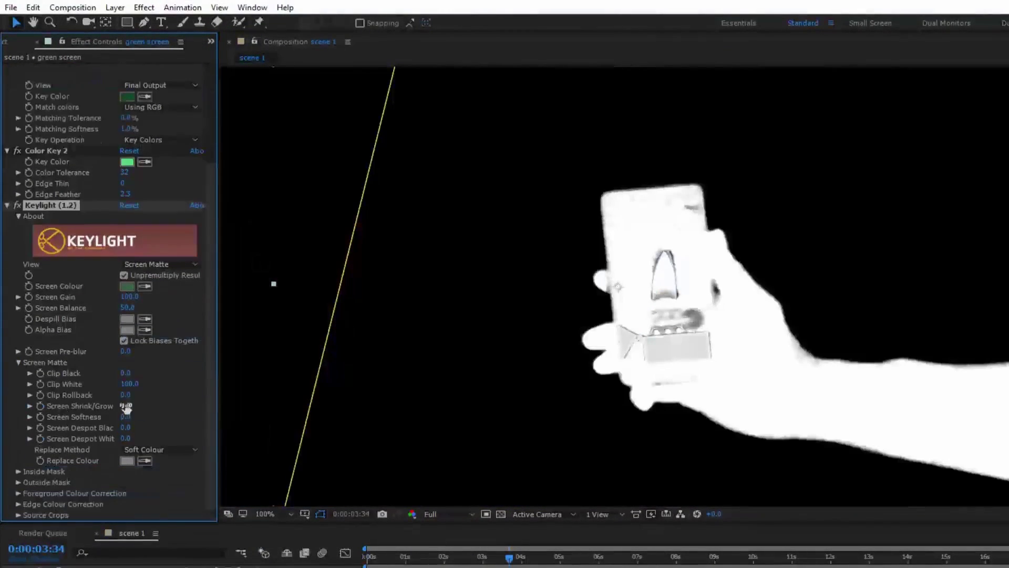
pyautogui.moveTo(129, 384); pyautogui.dragTo(85, 386)
pyautogui.click(154, 265)
pyautogui.click(152, 423)
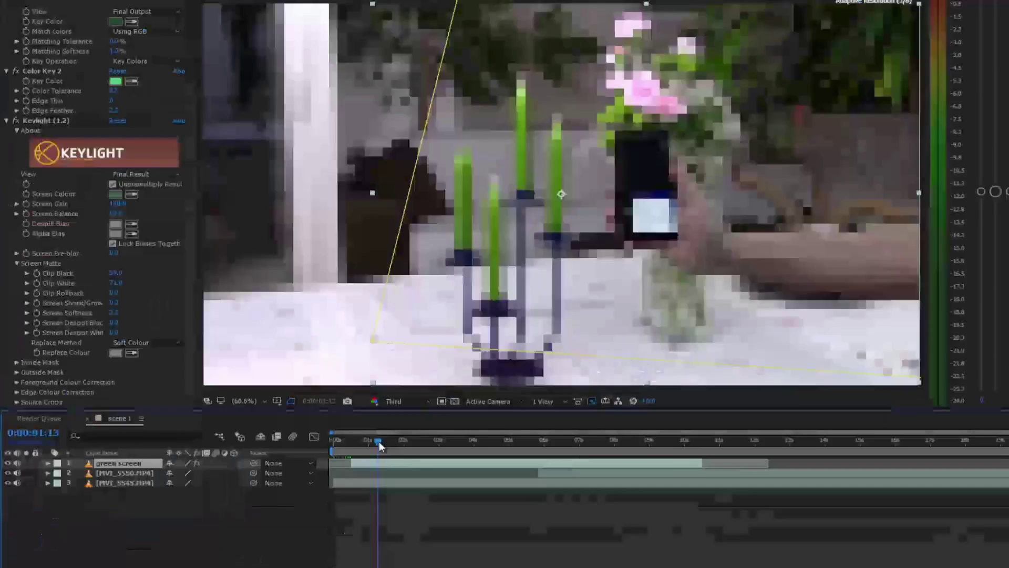
pyautogui.moveTo(379, 441); pyautogui.dragTo(491, 444)
# Step: Scale the hand-and-phone layer to 117% and keyframe its Position moving left
pyautogui.press('s')
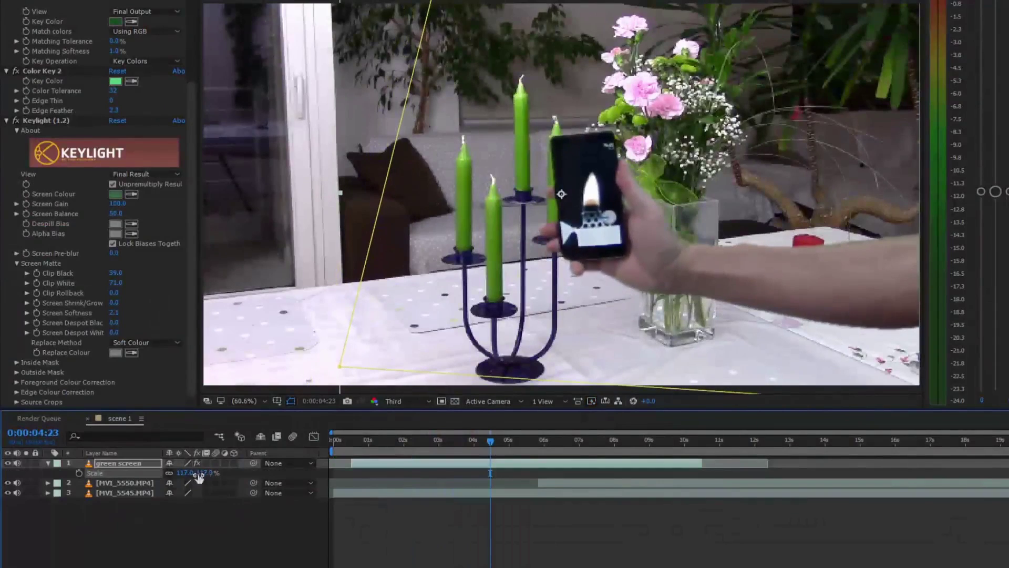
pyautogui.moveTo(175, 473); pyautogui.dragTo(193, 477)
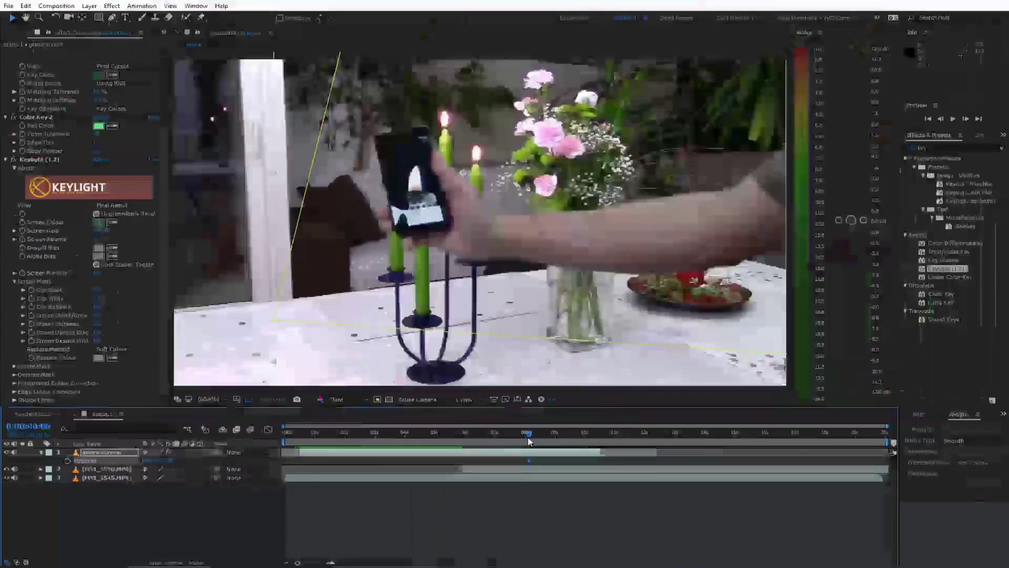
pyautogui.moveTo(557, 439)
pyautogui.mouseDown()
pyautogui.moveTo(410, 434)
pyautogui.moveTo(514, 439)
pyautogui.moveTo(486, 432)
pyautogui.mouseUp()
# Step: Apply Easy Ease to the Position keyframes and play a preview
pyautogui.rightClick(486, 460)
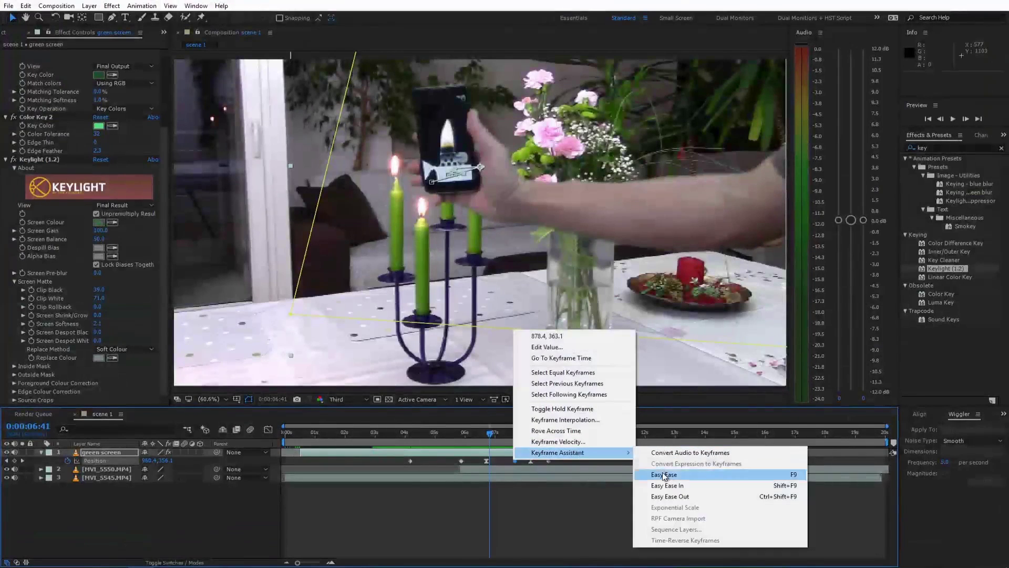
pyautogui.click(664, 475)
pyautogui.press('space')
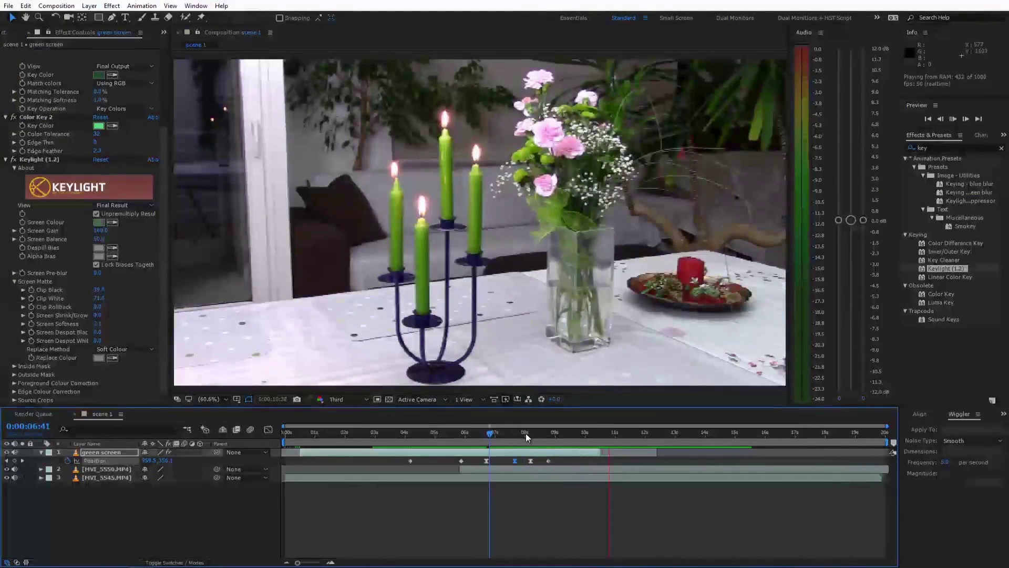
pyautogui.press('space')
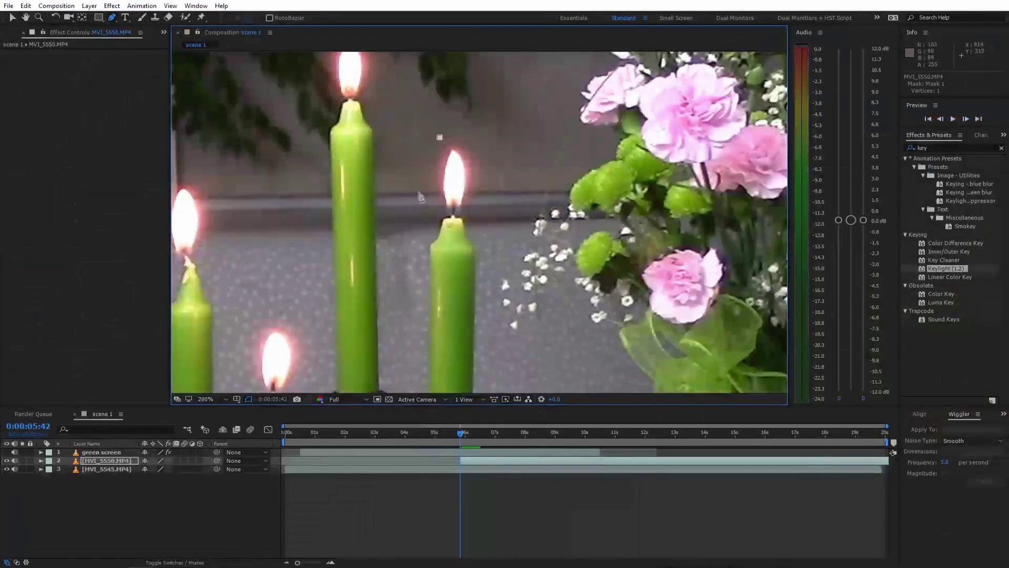
# Step: Close the mask around the candle flame and raise its Mask Feather
pyautogui.click(459, 94)
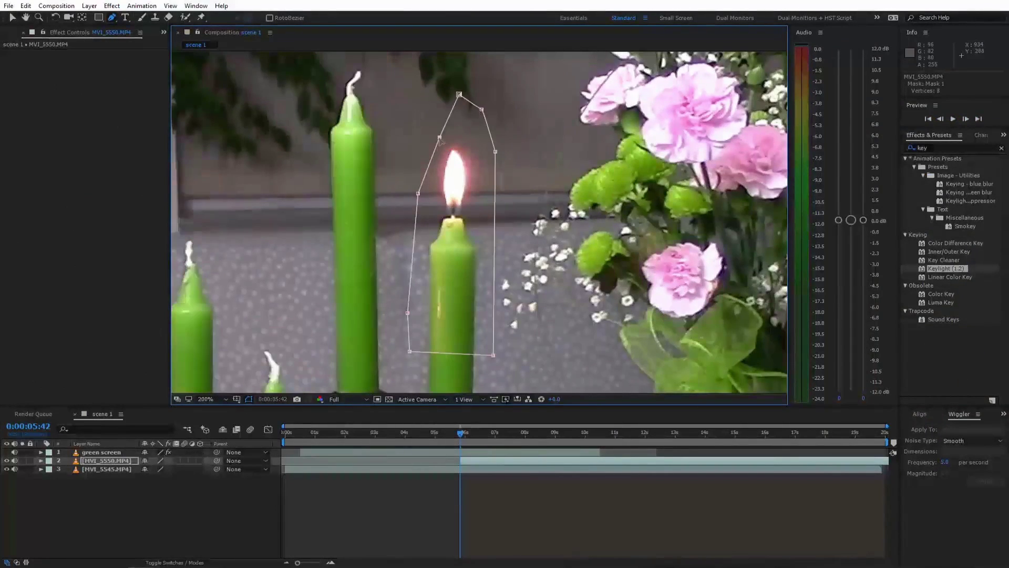
pyautogui.press('m')
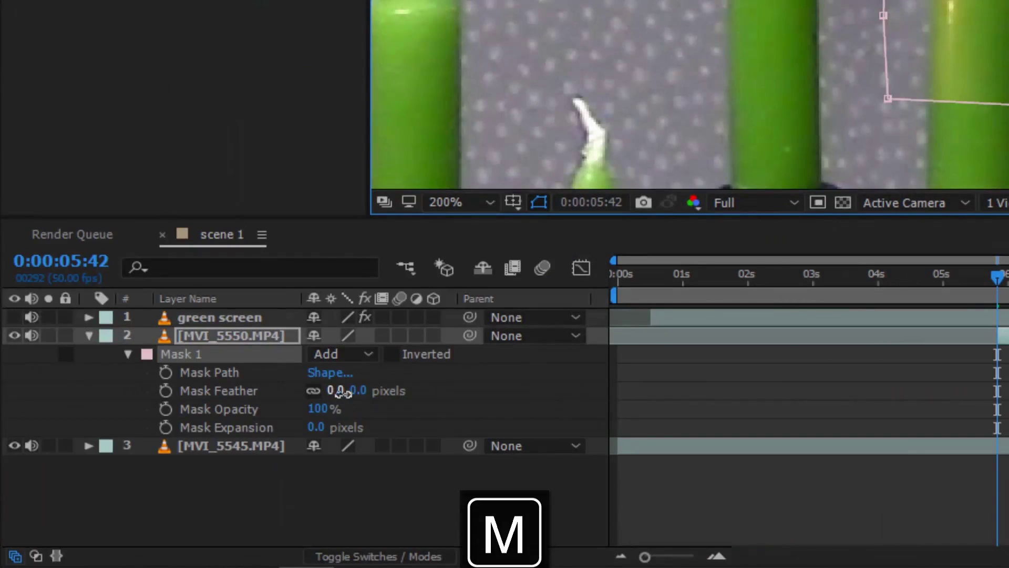
pyautogui.moveTo(341, 393); pyautogui.dragTo(369, 389)
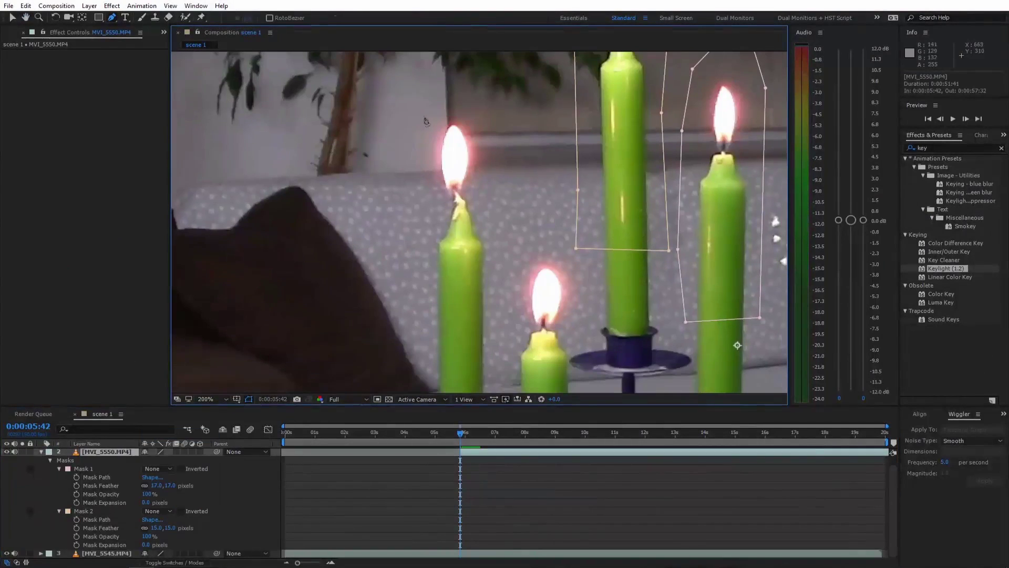
# Step: Draw further masks around the left candle on MVI_5550.MP4
pyautogui.click(423, 115)
pyautogui.click(410, 206)
pyautogui.click(423, 358)
pyautogui.click(498, 342)
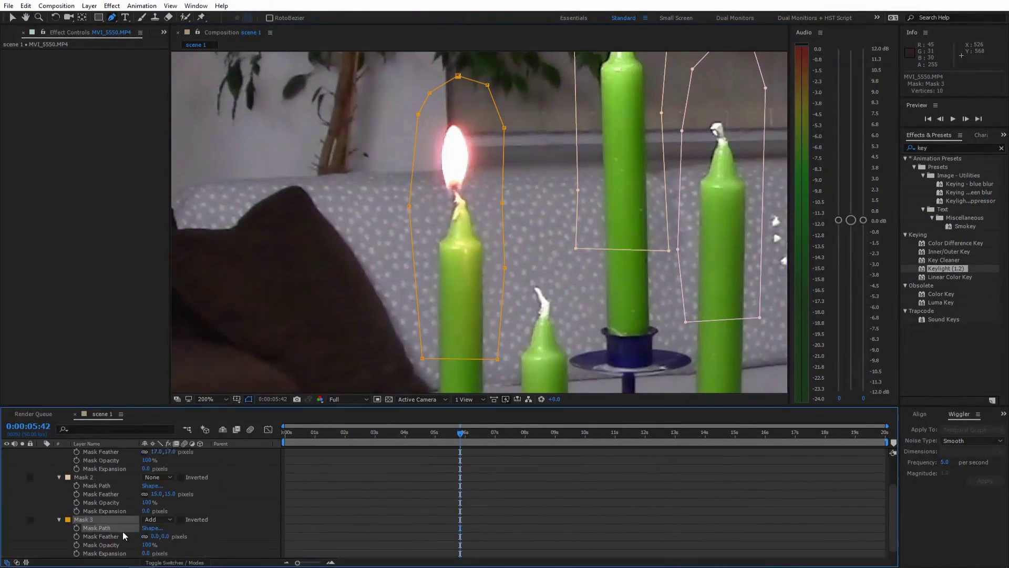
pyautogui.click(373, 126)
pyautogui.click(364, 195)
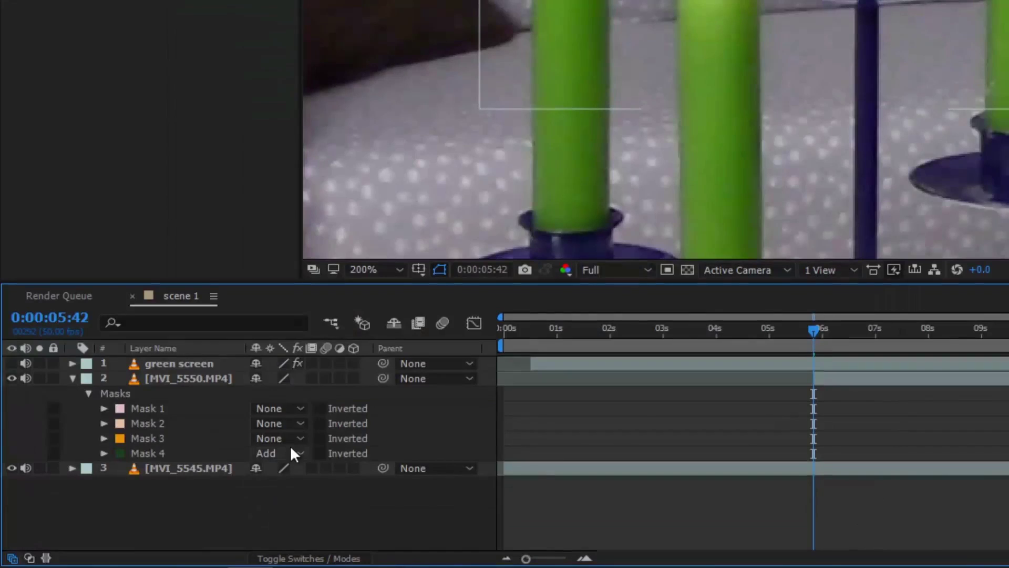
# Step: Set Mask 3 and Mask 1 to Add and start Mask 1's opacity at 0%
pyautogui.click(273, 438)
pyautogui.click(292, 322)
pyautogui.click(279, 408)
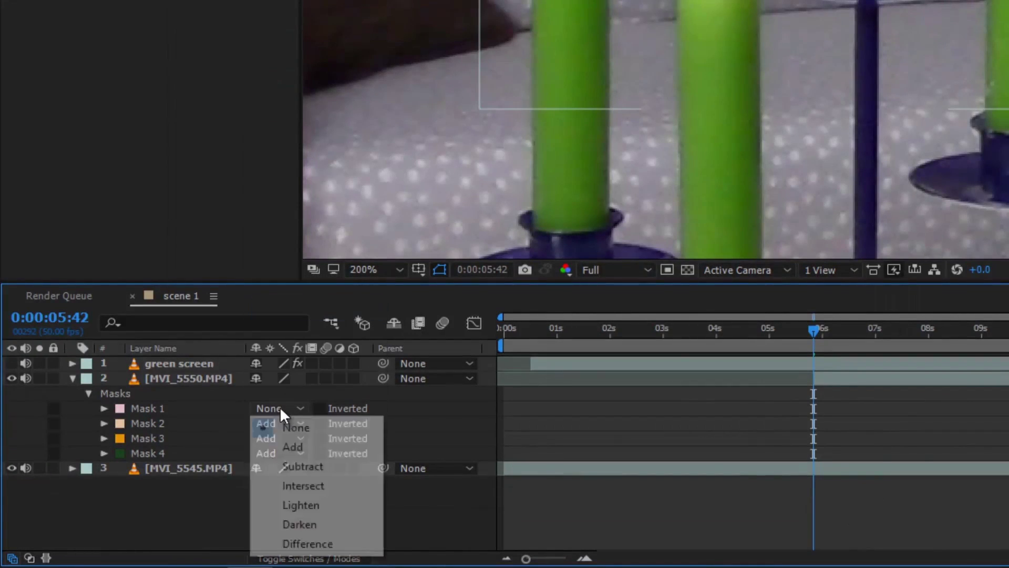
pyautogui.click(284, 451)
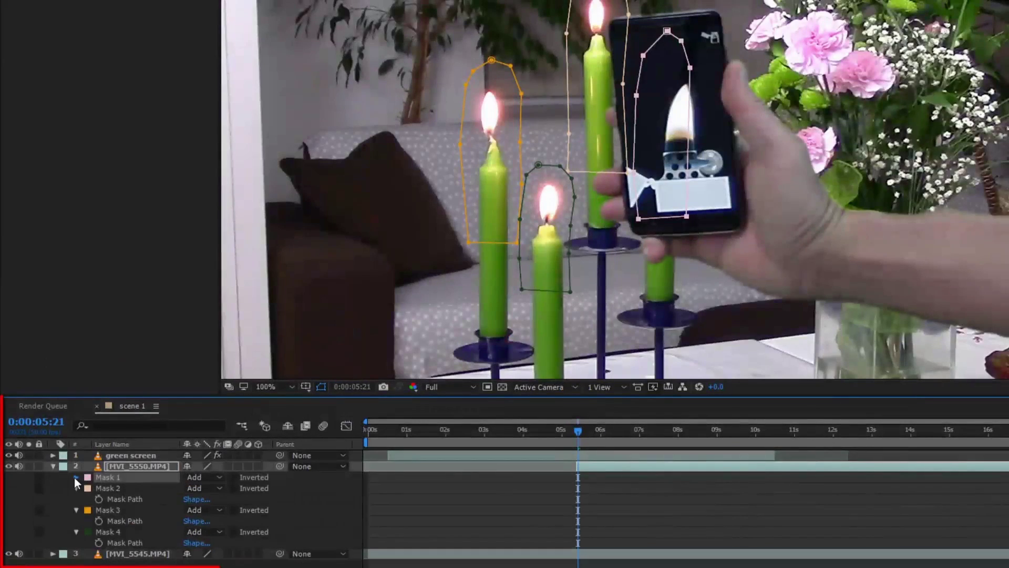
pyautogui.click(75, 477)
pyautogui.click(194, 509)
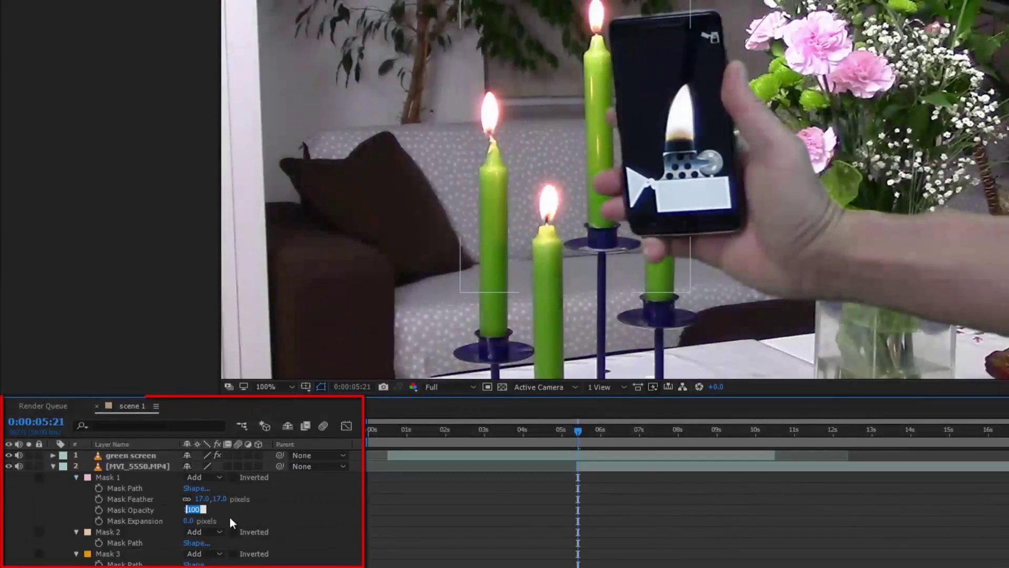
pyautogui.write('0')
pyautogui.press('Return')
# Step: Keyframe Mask 1's opacity to 100% at about 6 seconds 6 frames
pyautogui.click(577, 468)
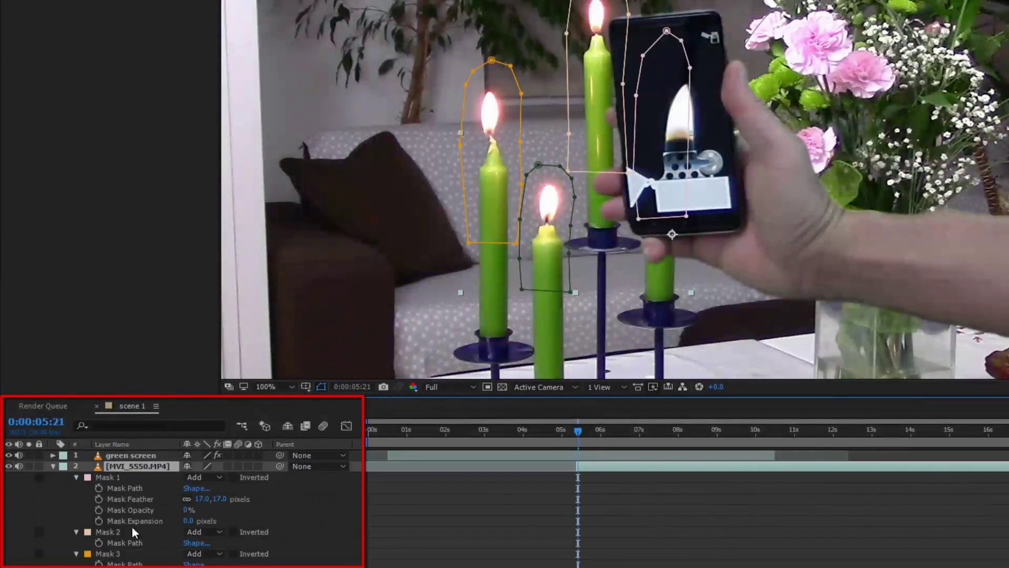
pyautogui.moveTo(587, 442); pyautogui.dragTo(604, 437)
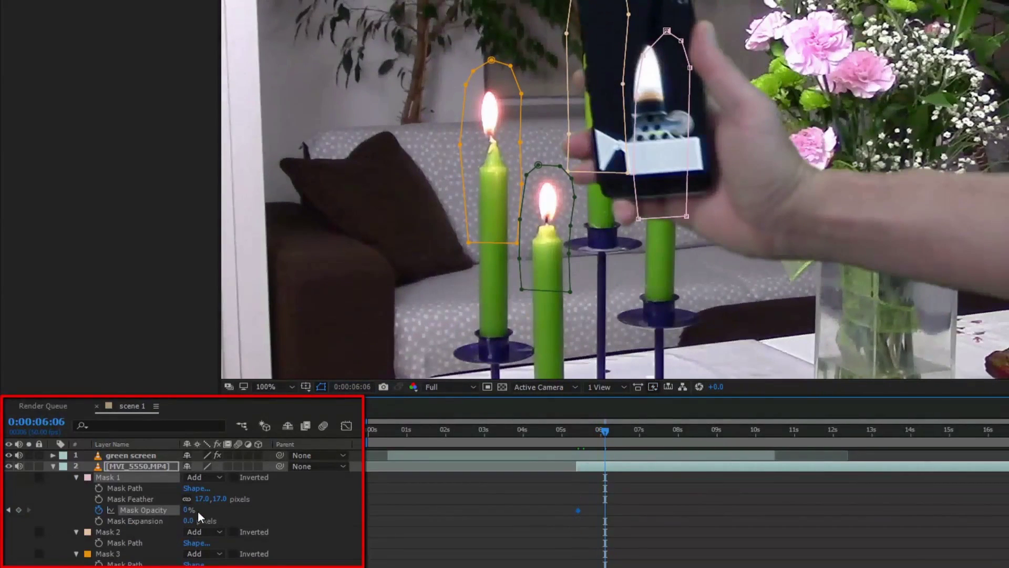
pyautogui.click(189, 509)
pyautogui.write('100')
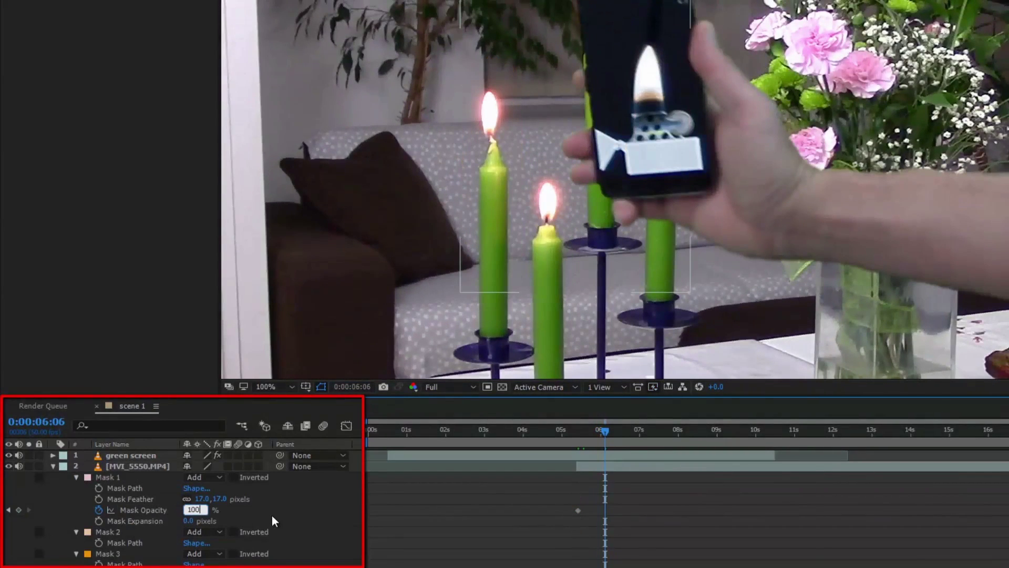
pyautogui.press('Return')
pyautogui.click(76, 476)
# Step: Set Mask 2's opacity to 100% and keyframe Mask 3's opacity down to 0% near 7 seconds
pyautogui.click(630, 435)
pyautogui.click(78, 540)
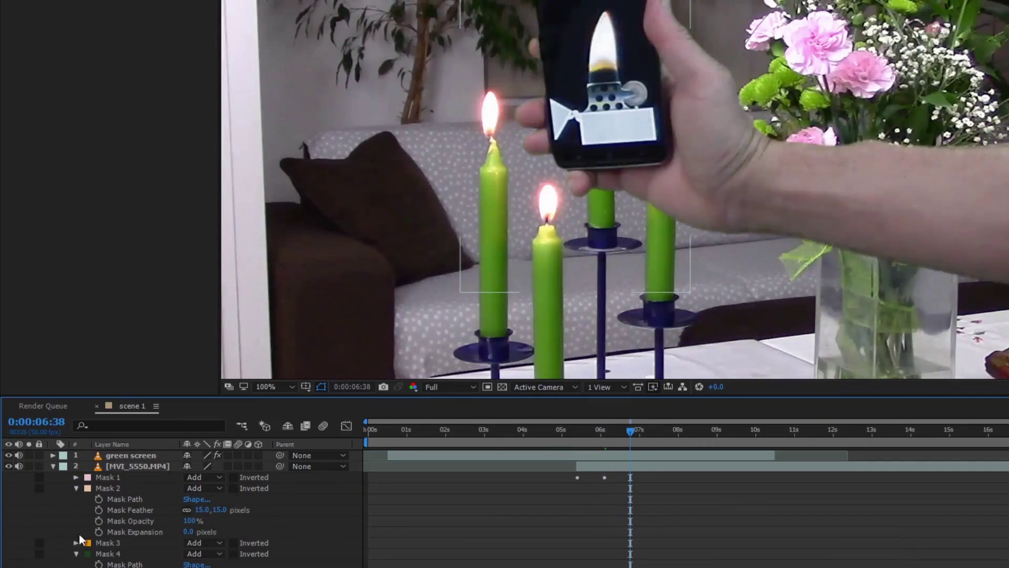
pyautogui.moveTo(628, 437); pyautogui.dragTo(670, 438)
pyautogui.click(189, 520)
pyautogui.write('100')
pyautogui.click(76, 488)
pyautogui.click(75, 498)
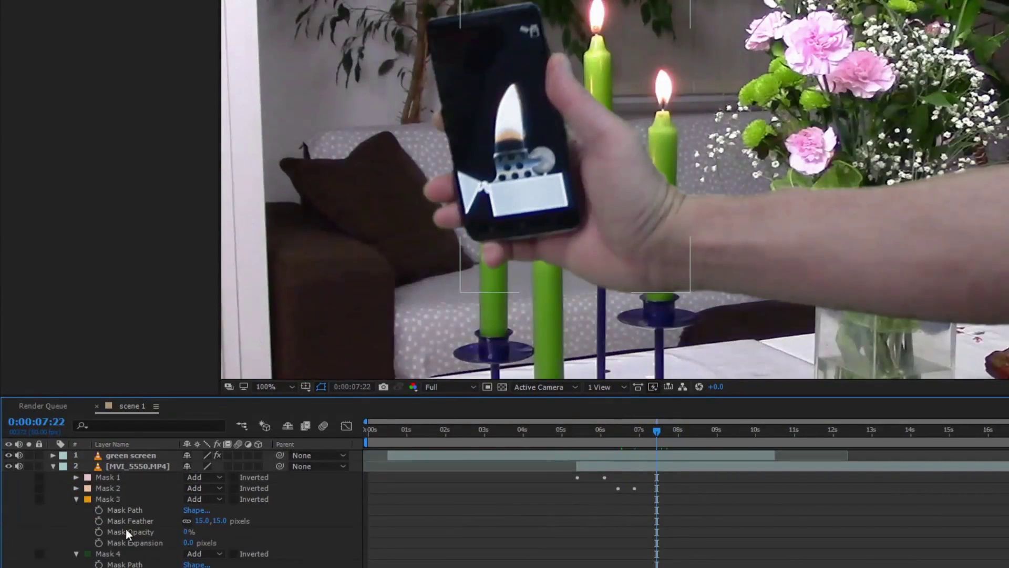
pyautogui.moveTo(187, 531); pyautogui.dragTo(188, 547)
# Step: Keyframe Mask 4's opacity to 0% around the 9-second mark
pyautogui.moveTo(678, 431)
pyautogui.mouseDown()
pyautogui.moveTo(731, 439)
pyautogui.moveTo(699, 434)
pyautogui.moveTo(721, 440)
pyautogui.mouseUp()
pyautogui.click(76, 499)
pyautogui.click(76, 553)
pyautogui.click(99, 542)
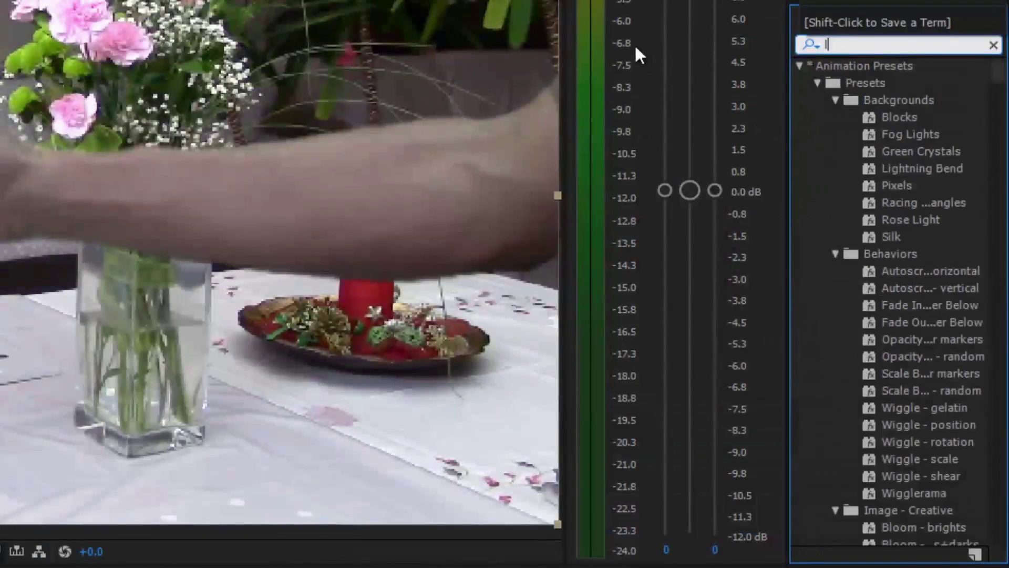
# Step: Apply Lumetri Color to Pre-comp 2 with raised exposure, more contrast, stronger highlights and deeper shadows
pyautogui.write('lum')
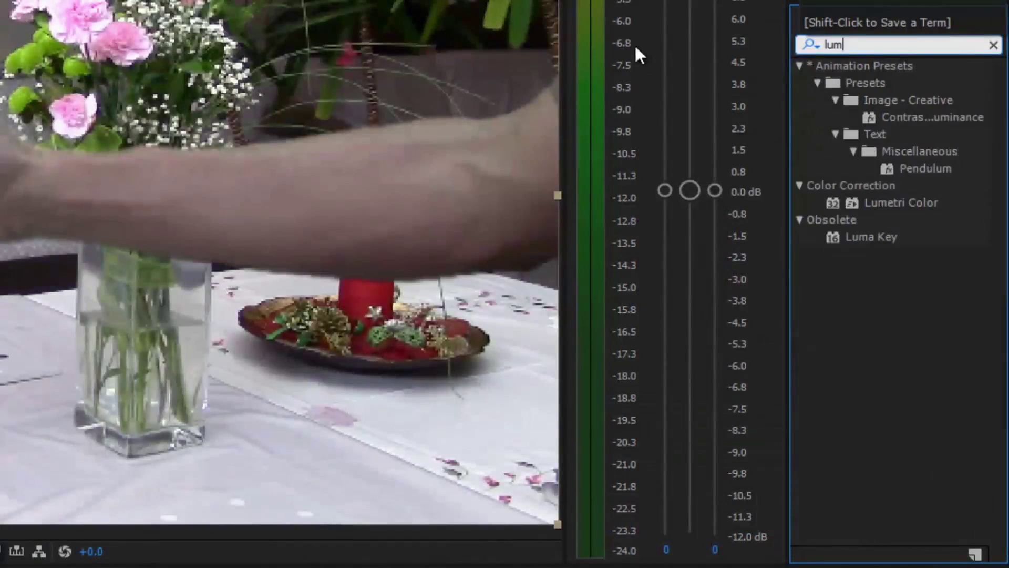
pyautogui.write('etr')
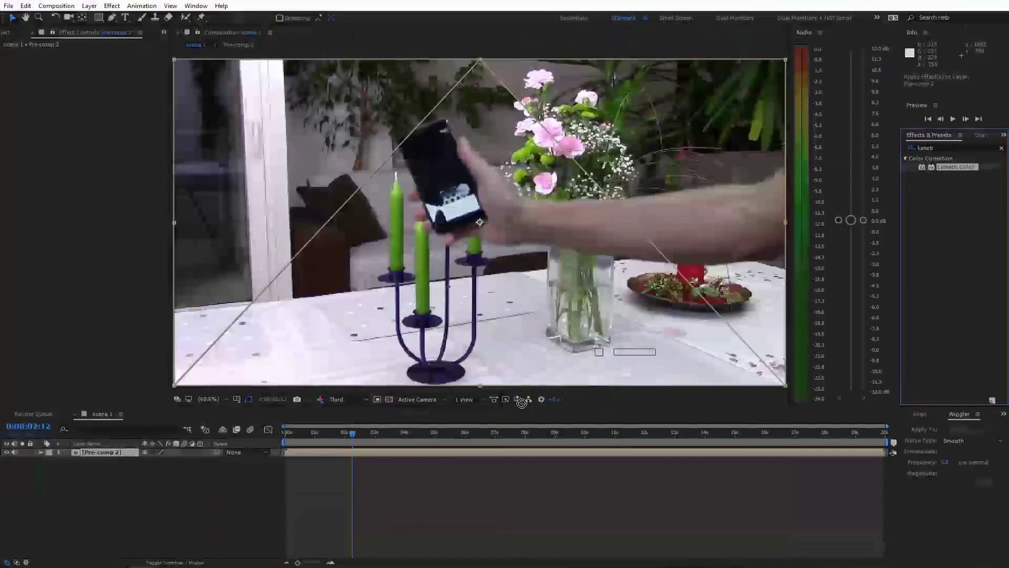
pyautogui.moveTo(946, 167); pyautogui.dragTo(429, 452)
pyautogui.moveTo(99, 146); pyautogui.dragTo(101, 145)
pyautogui.moveTo(98, 154); pyautogui.dragTo(111, 163)
pyautogui.moveTo(97, 171); pyautogui.dragTo(84, 171)
# Step: Open Lumetri's Creative vignette and Curves sections to finish the grade
pyautogui.click(58, 234)
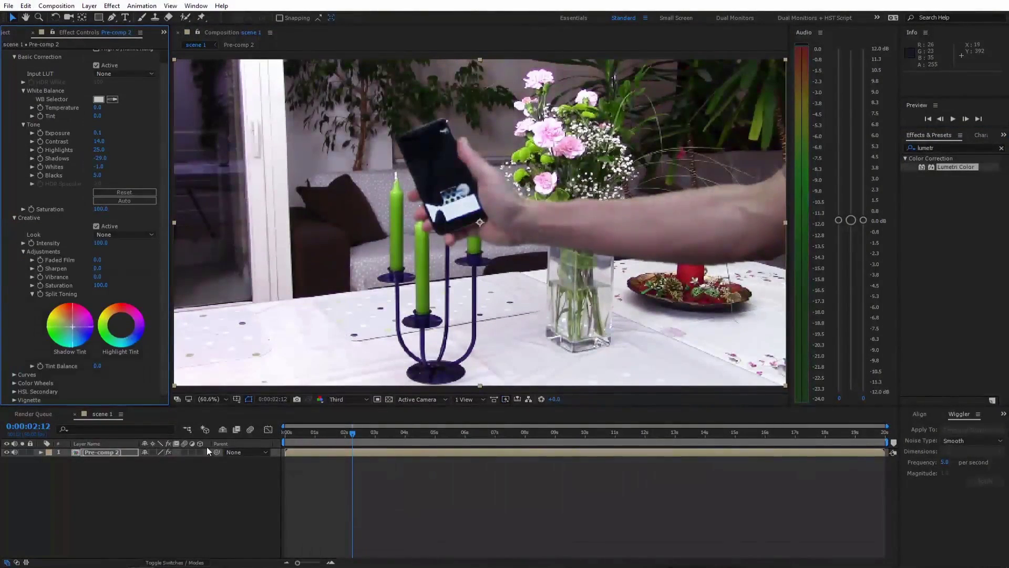
pyautogui.click(14, 375)
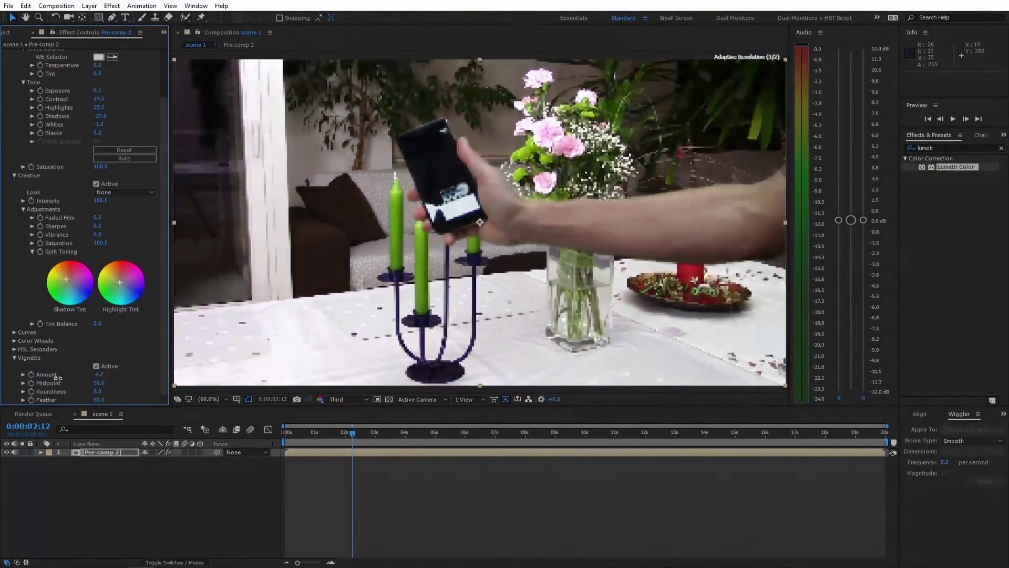
pyautogui.scroll(-5, 105, 211)
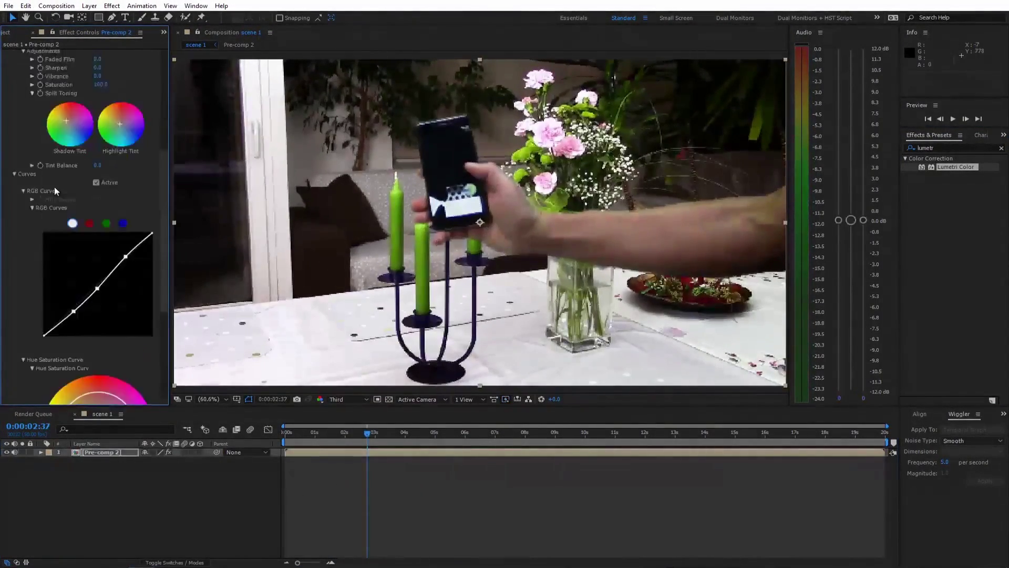
pyautogui.click(941, 148)
pyautogui.write('came')
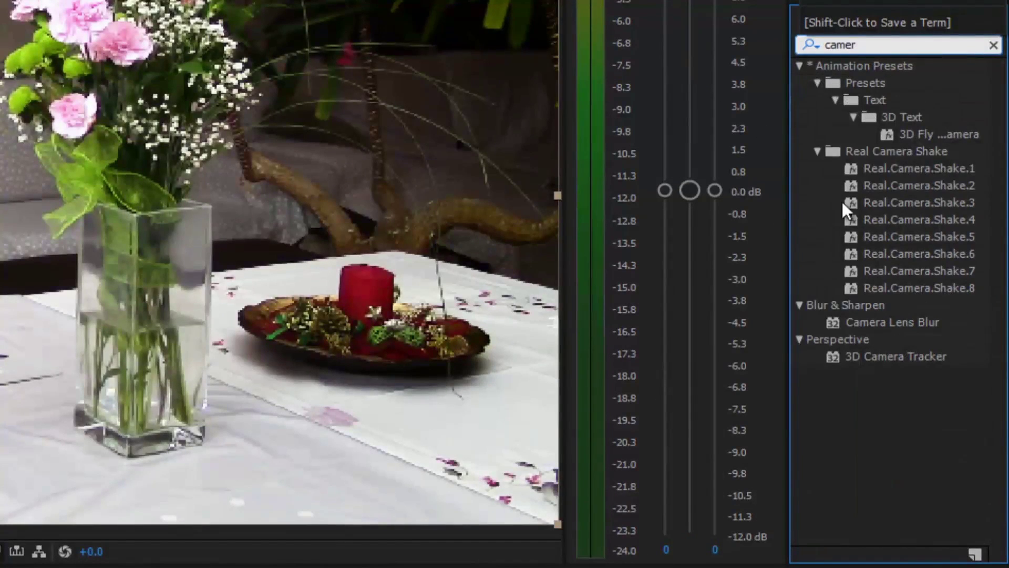
# Step: Drop the Real.Camera.Shake.4 preset onto the comp and scrub later frames to check the shake
pyautogui.moveTo(897, 222); pyautogui.dragTo(508, 301)
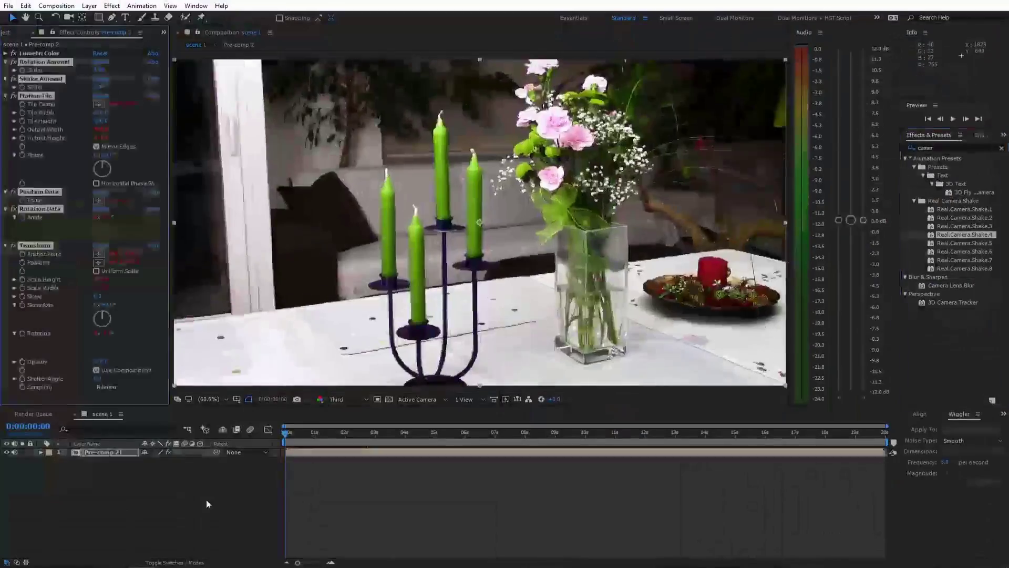
pyautogui.moveTo(296, 440); pyautogui.dragTo(430, 467)
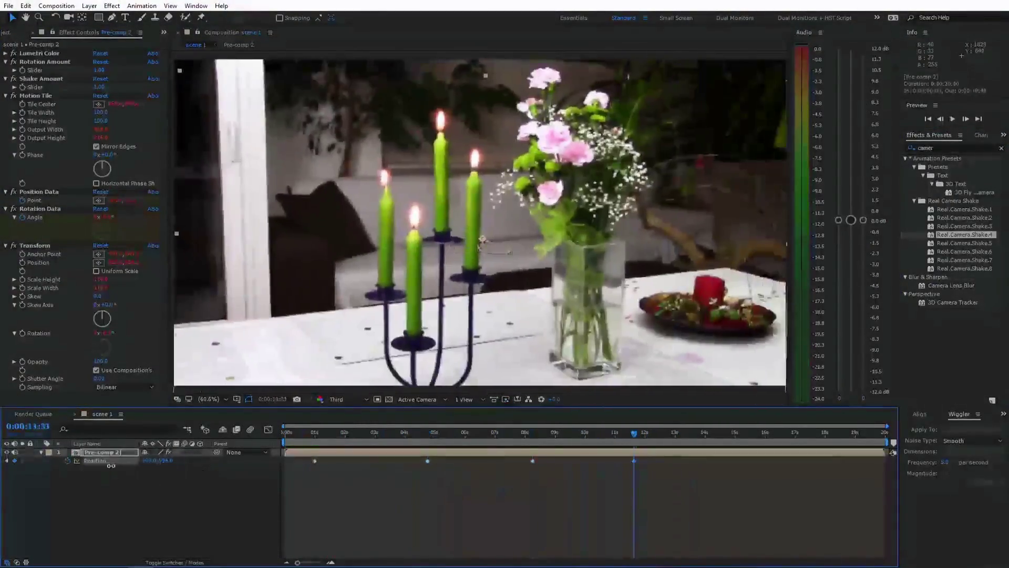
pyautogui.moveTo(527, 439); pyautogui.dragTo(616, 441)
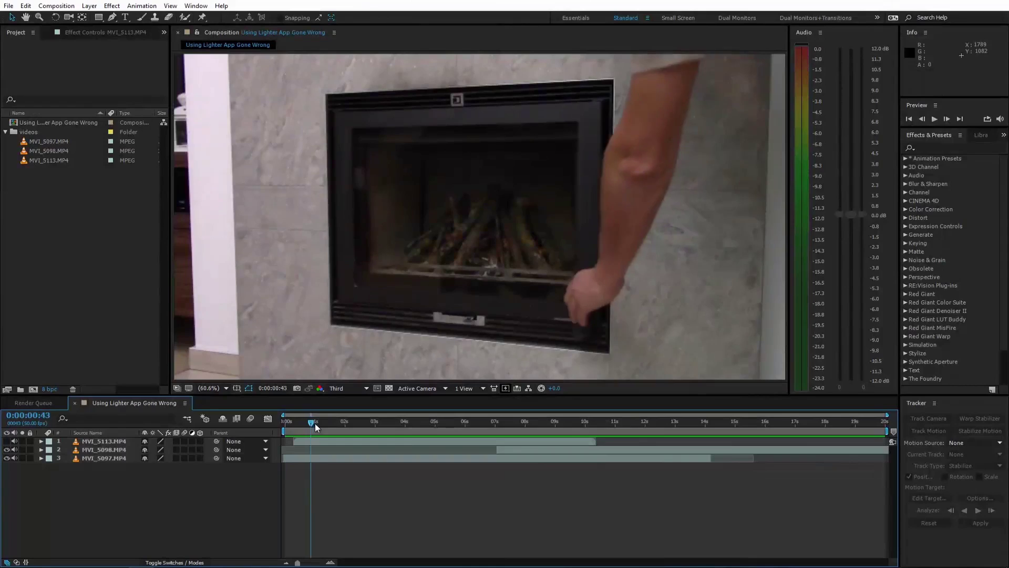
# Step: At the frame where flames erupt, draw a closed mask around the fire on MVI_5098.MP4
pyautogui.moveTo(329, 427); pyautogui.dragTo(396, 453)
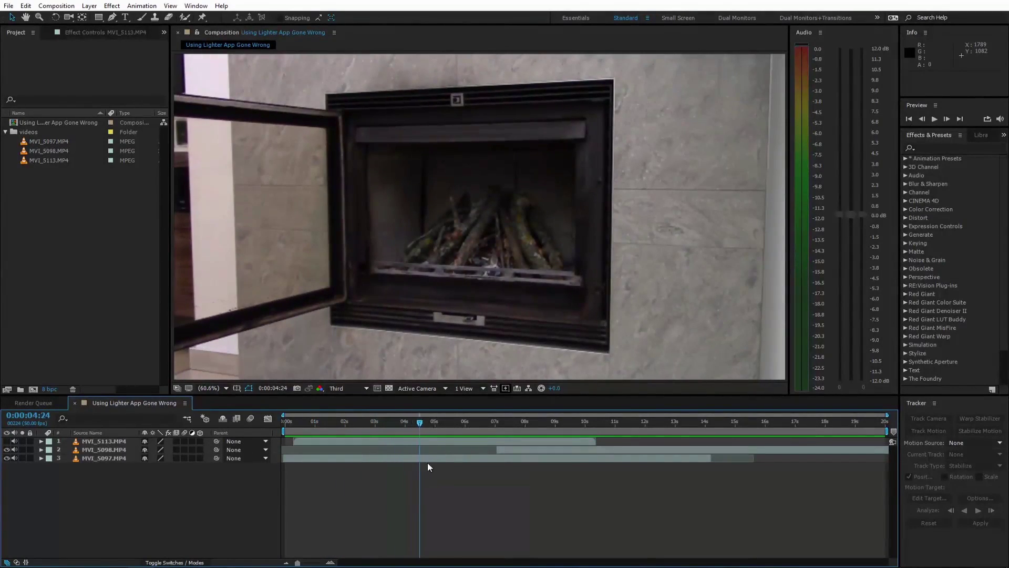
pyautogui.moveTo(506, 476); pyautogui.dragTo(515, 467)
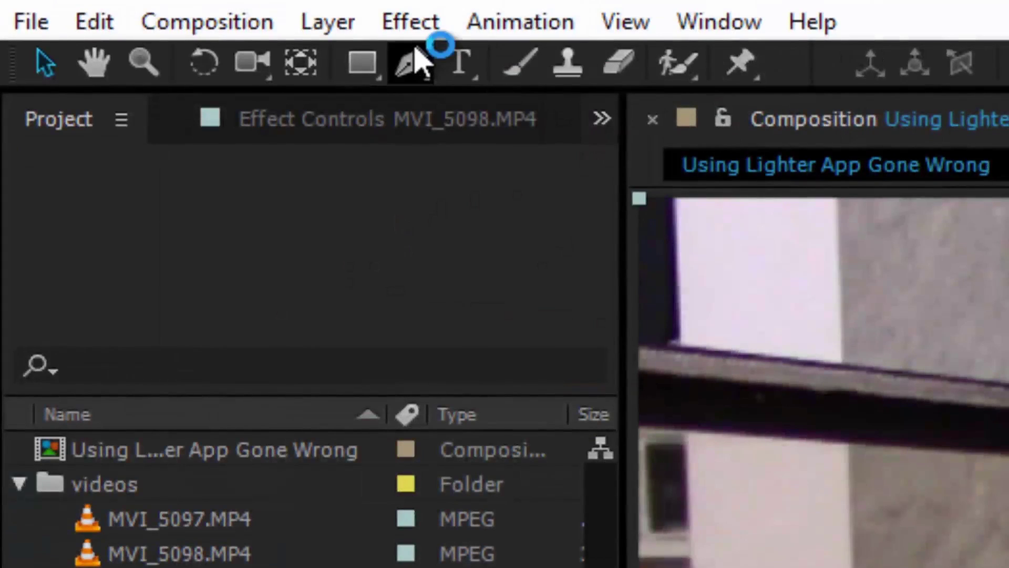
pyautogui.click(410, 62)
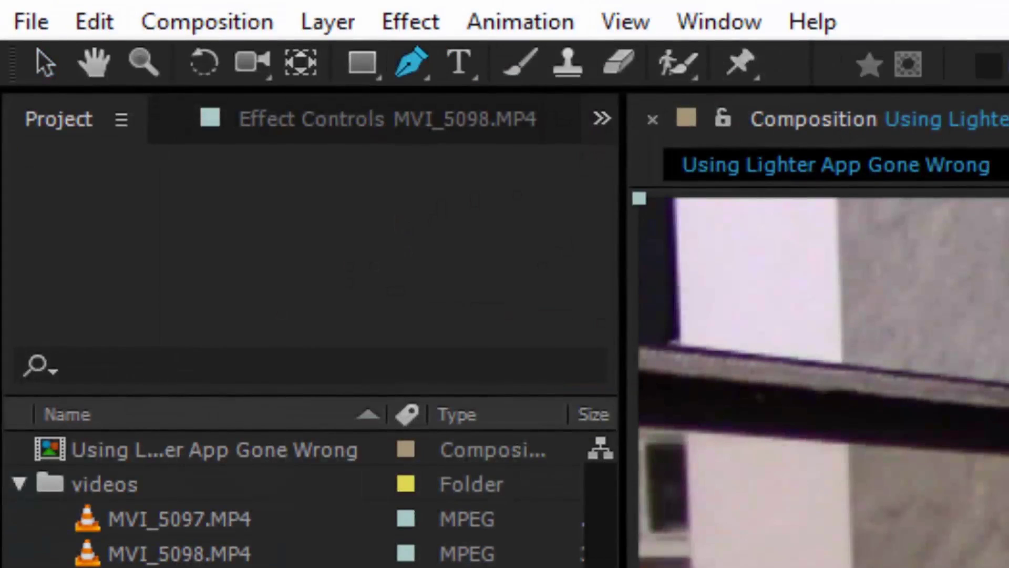
pyautogui.click(439, 229)
pyautogui.click(444, 257)
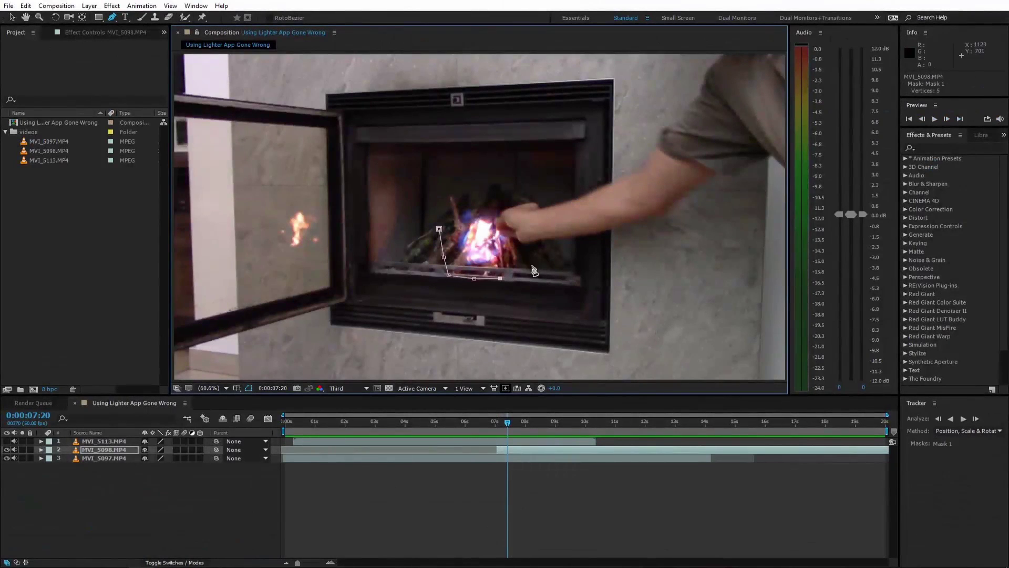
pyautogui.click(439, 230)
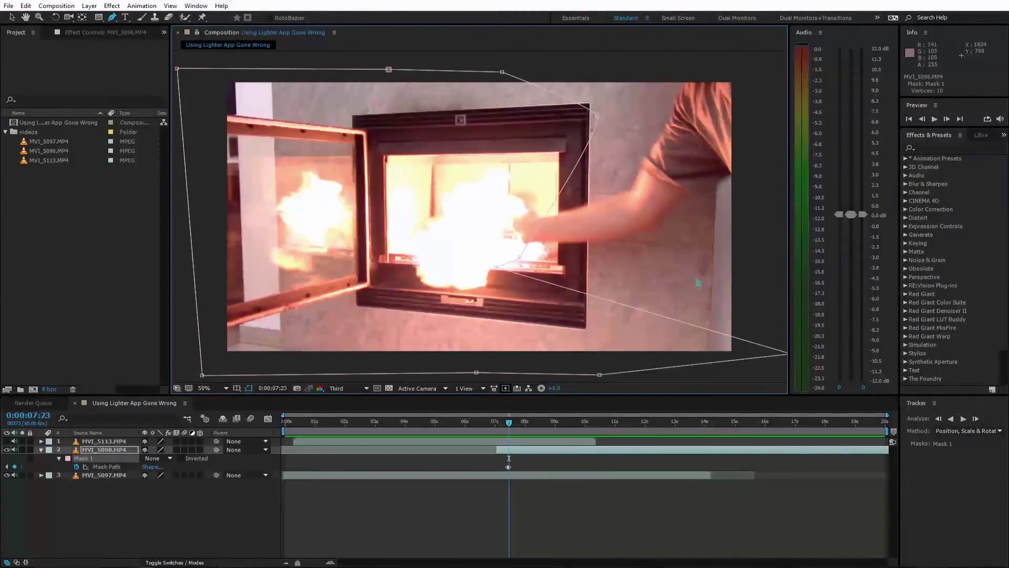
# Step: Step through the explosion frame by frame, reshaping the mask to follow the arm
pyautogui.press('pageup')
pyautogui.press('pageup')
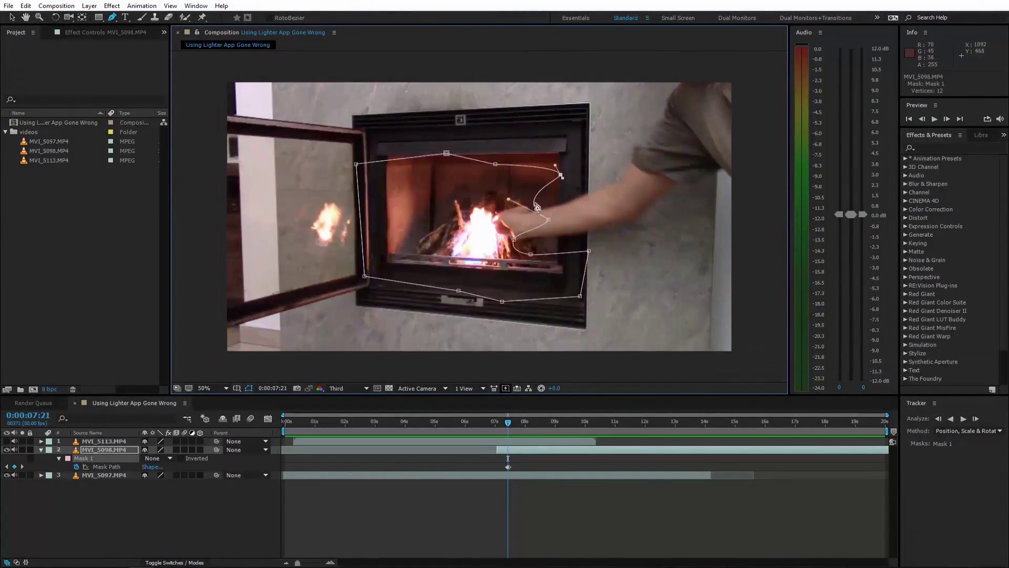
pyautogui.press('pagedown')
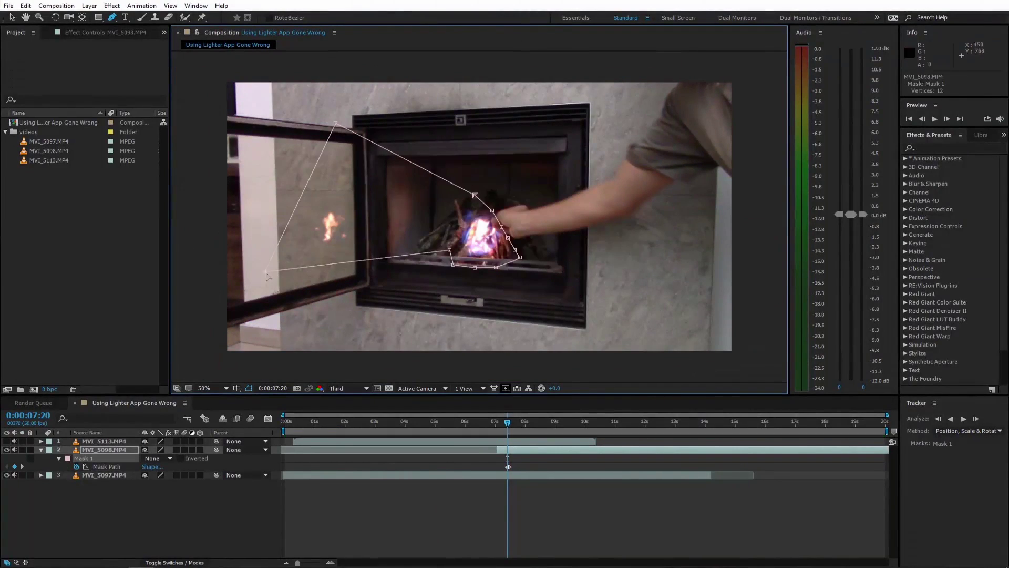
pyautogui.press('pagedown')
pyautogui.press('pagedown')
pyautogui.press('pagedown')
pyautogui.press('pagedown')
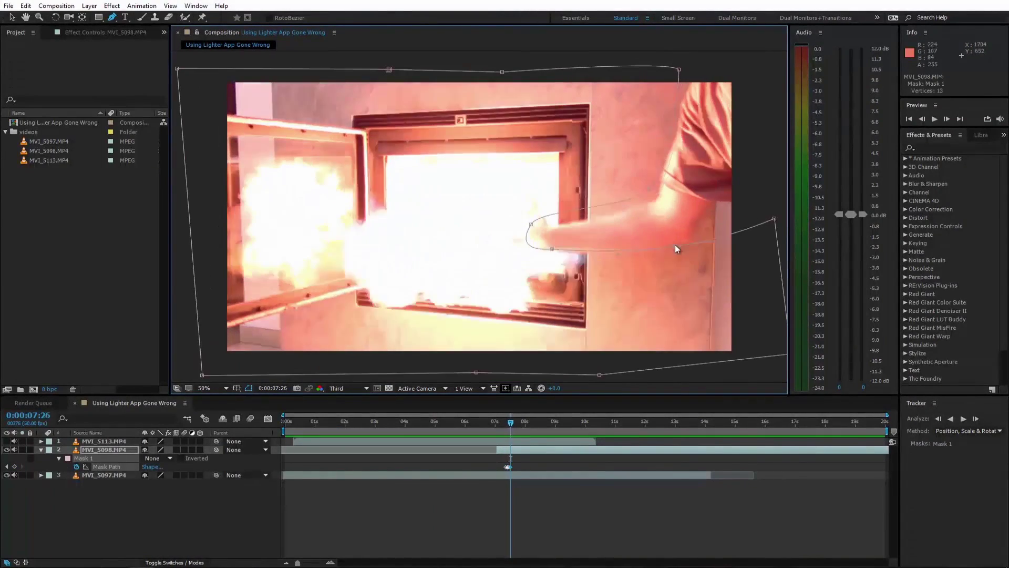
pyautogui.press('pagedown')
pyautogui.press('pagedown')
pyautogui.press('pagedown')
pyautogui.press('pagedown')
pyautogui.press('pagedown')
pyautogui.moveTo(631, 194); pyautogui.dragTo(578, 264)
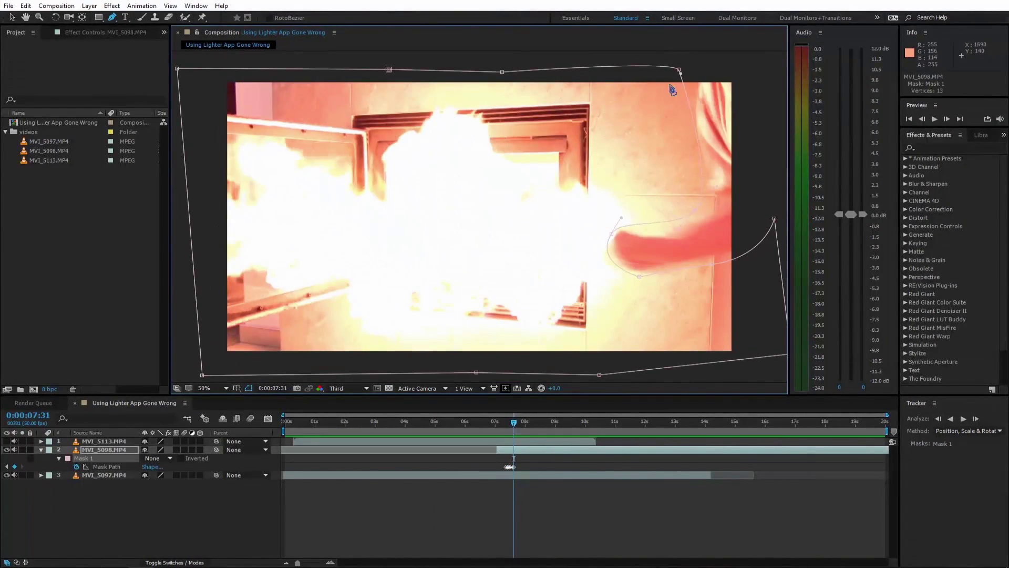
pyautogui.press('pagedown')
pyautogui.moveTo(655, 277); pyautogui.dragTo(749, 280)
pyautogui.press('pagedown')
pyautogui.press('pagedown')
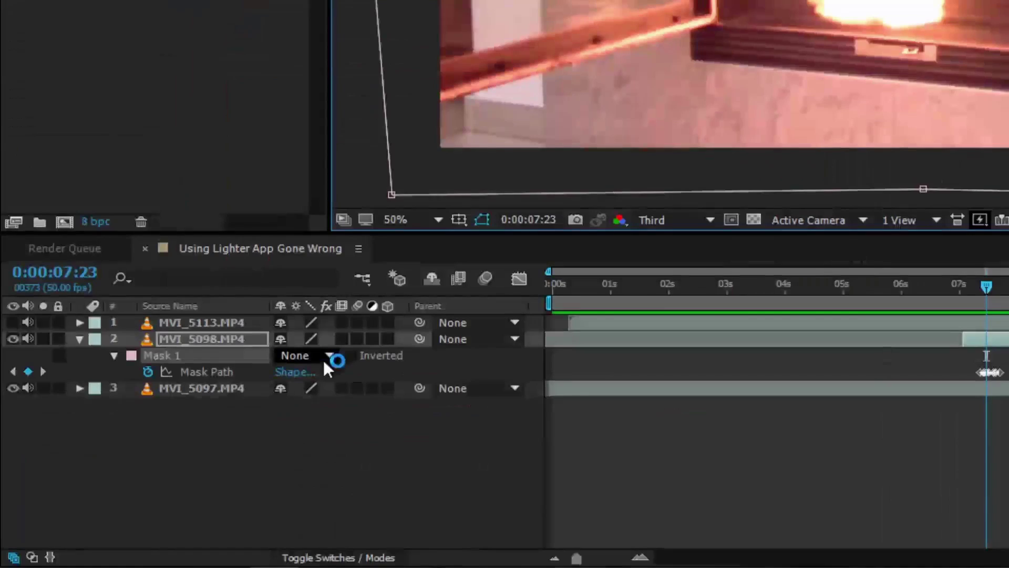
# Step: Switch Mask 1 from None to Add, feather it to 102 pixels, and check it across the explosion
pyautogui.click(170, 458)
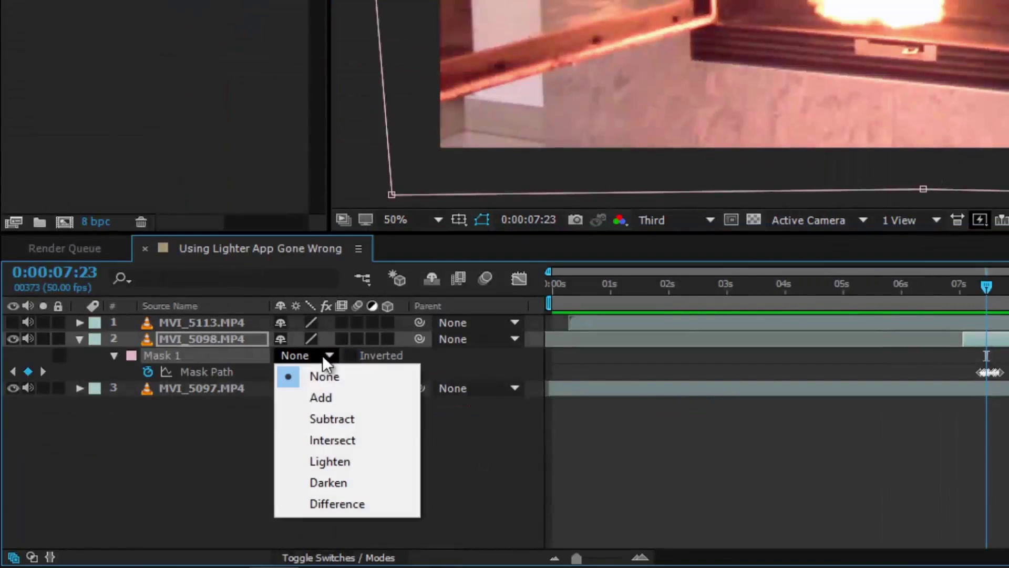
pyautogui.click(173, 479)
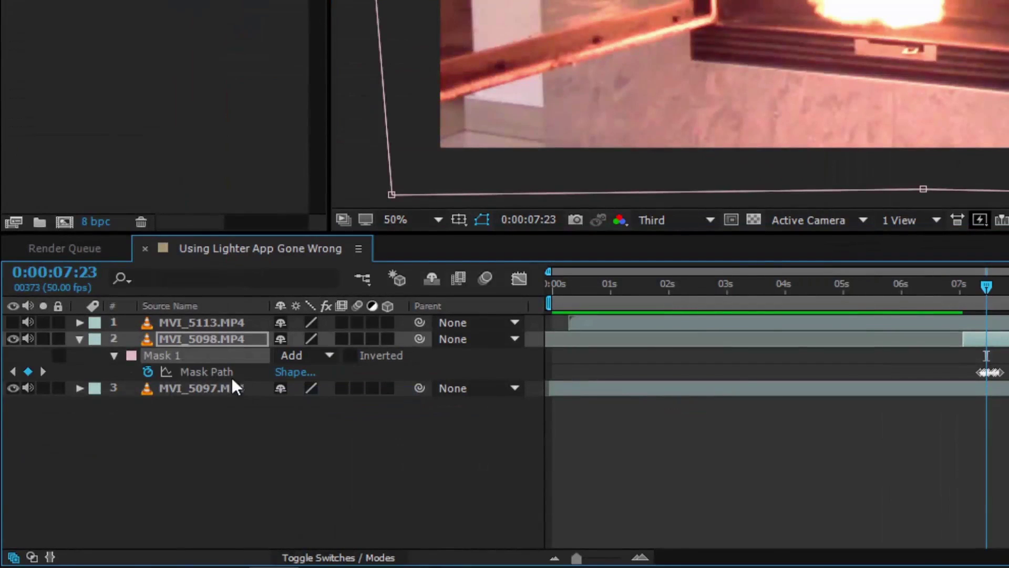
pyautogui.click(117, 355)
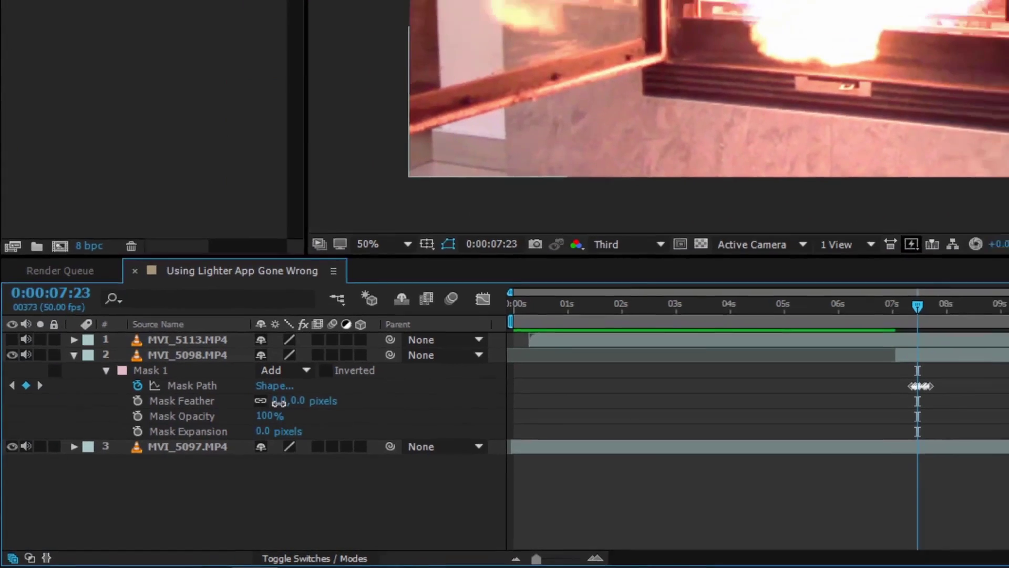
pyautogui.moveTo(299, 388); pyautogui.dragTo(335, 388)
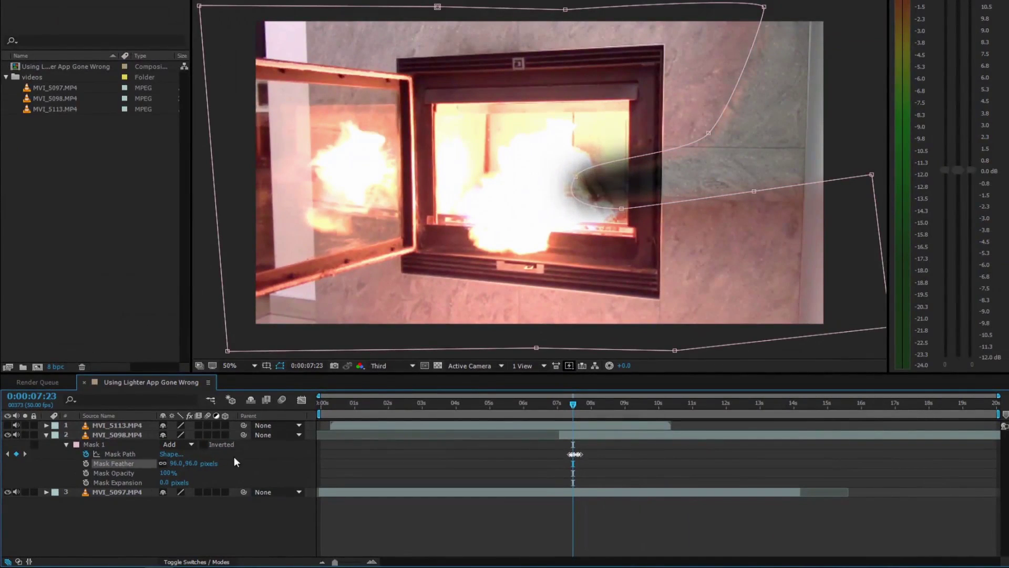
pyautogui.moveTo(235, 461); pyautogui.dragTo(238, 461)
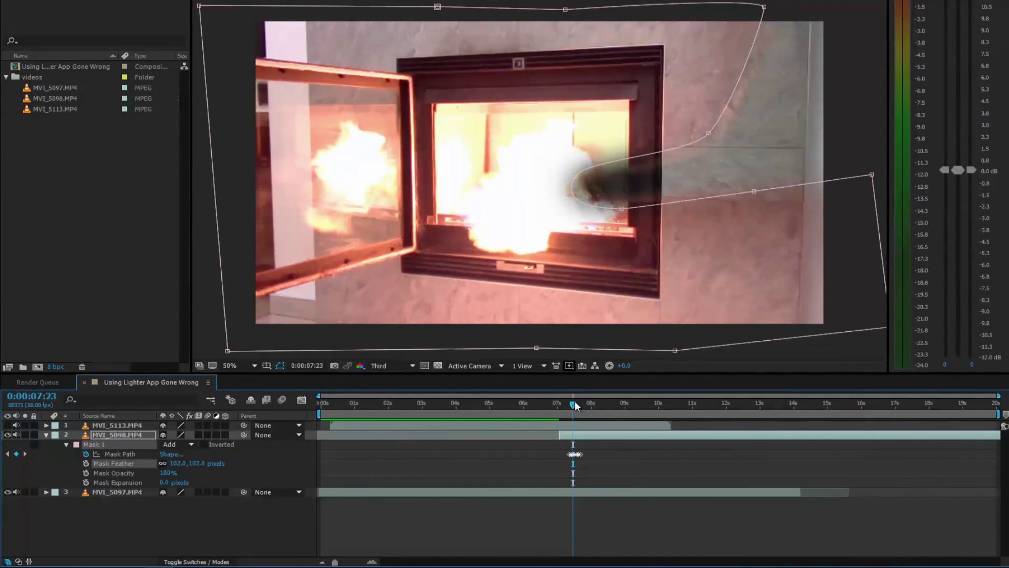
pyautogui.moveTo(575, 402); pyautogui.dragTo(567, 406)
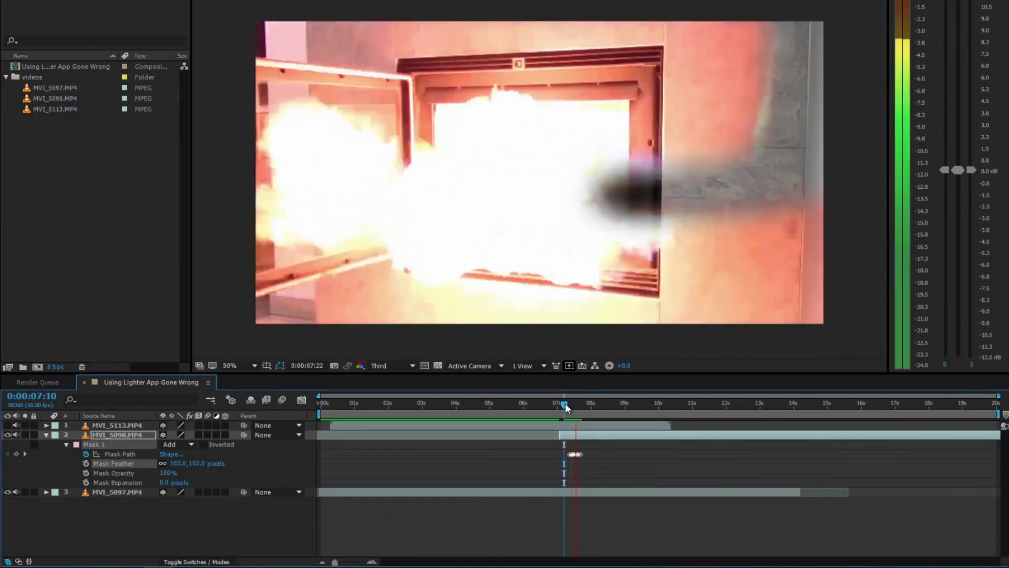
pyautogui.moveTo(566, 408); pyautogui.dragTo(571, 408)
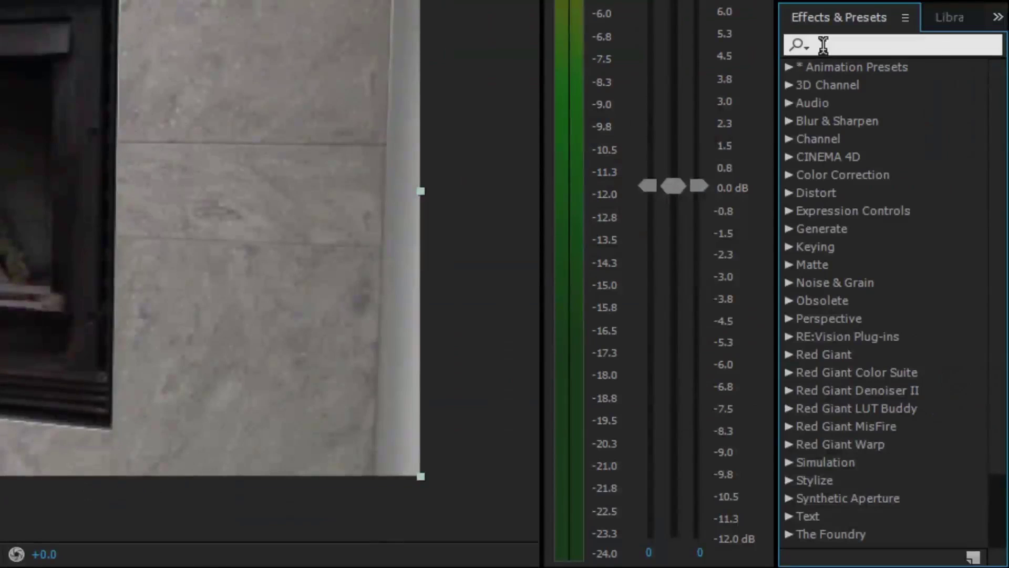
# Step: Apply Curves to MVI_5097.MP4 and bend the tone curve up to brighten it
pyautogui.write('curves')
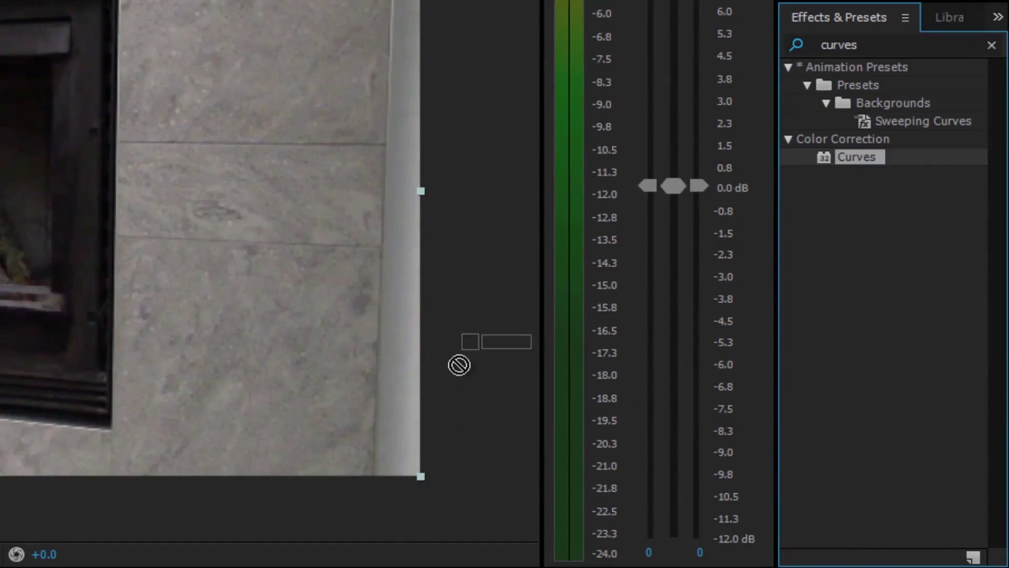
pyautogui.moveTo(848, 160); pyautogui.dragTo(457, 361)
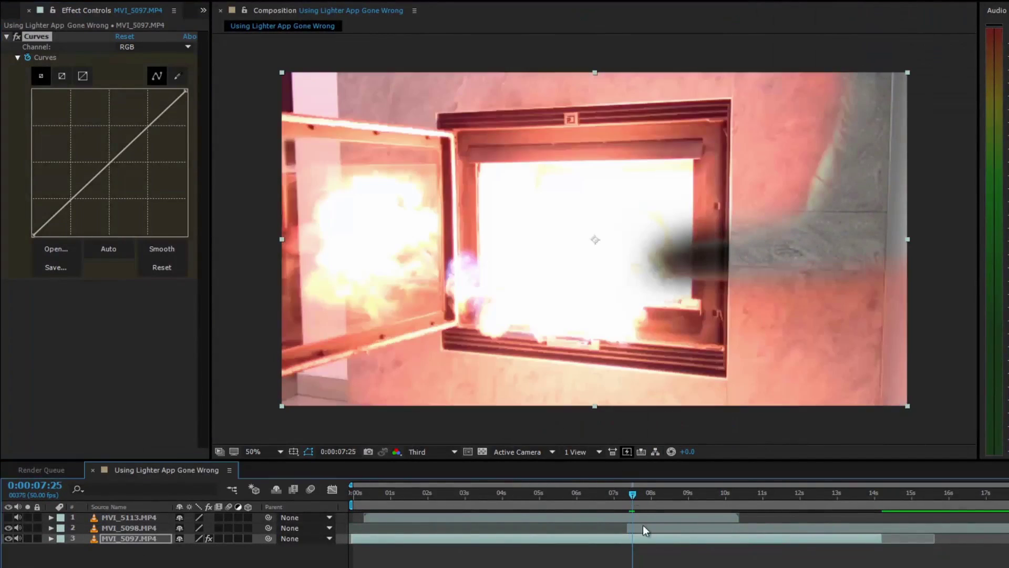
pyautogui.click(187, 46)
pyautogui.moveTo(101, 164)
pyautogui.mouseDown()
pyautogui.moveTo(85, 138)
pyautogui.moveTo(94, 163)
pyautogui.mouseUp()
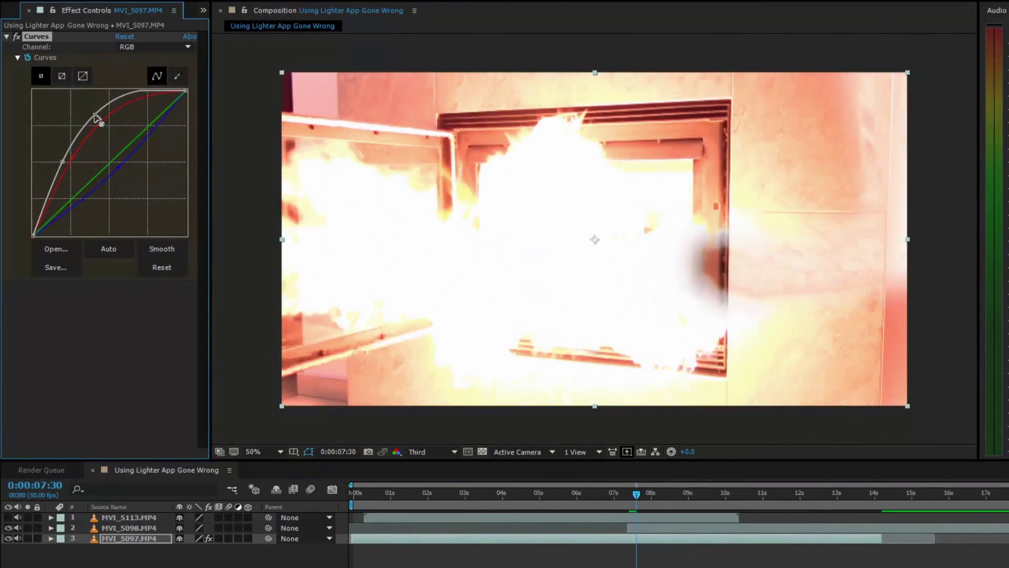
# Step: Scrub back to the unlit fireplace frame and hide layer 1 to view the green-screen clip
pyautogui.moveTo(636, 493); pyautogui.dragTo(620, 496)
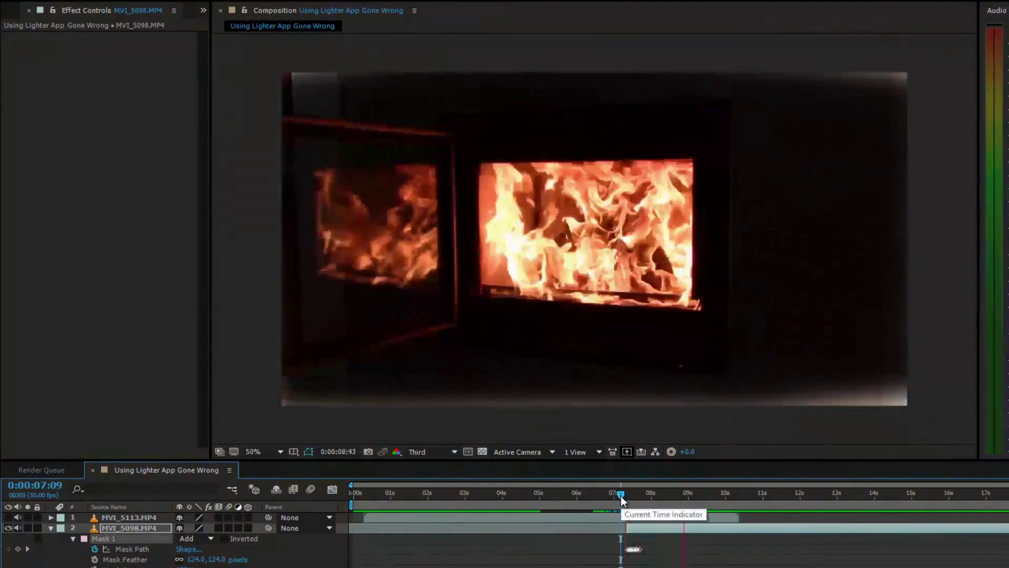
pyautogui.moveTo(621, 498)
pyautogui.mouseDown()
pyautogui.moveTo(571, 494)
pyautogui.moveTo(596, 503)
pyautogui.mouseUp()
pyautogui.click(51, 527)
pyautogui.click(8, 517)
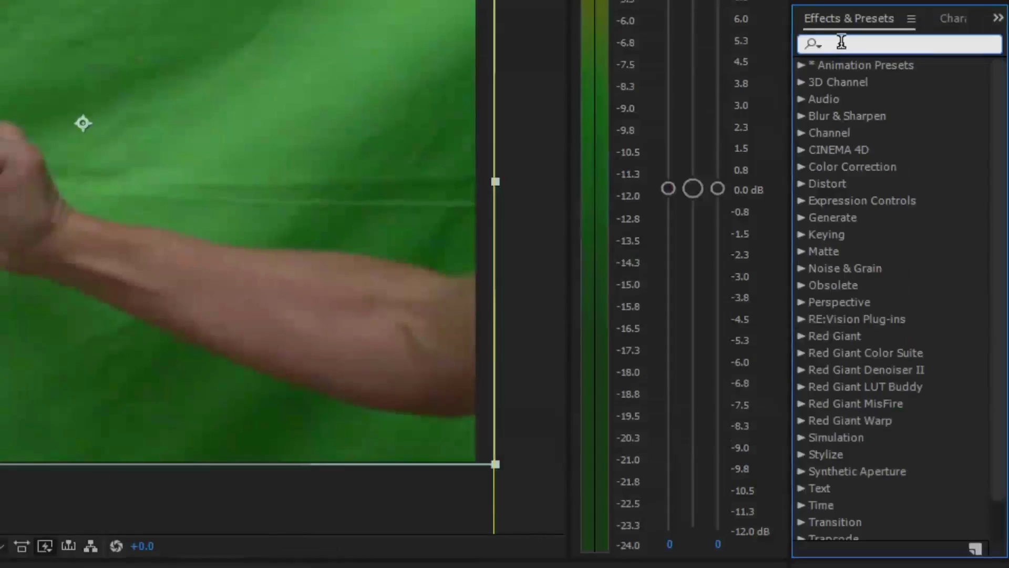
# Step: Key out MVI_5113's green screen with Color Key, Linear Color Key and Keylight (1.2), then scrub to check
pyautogui.write('key')
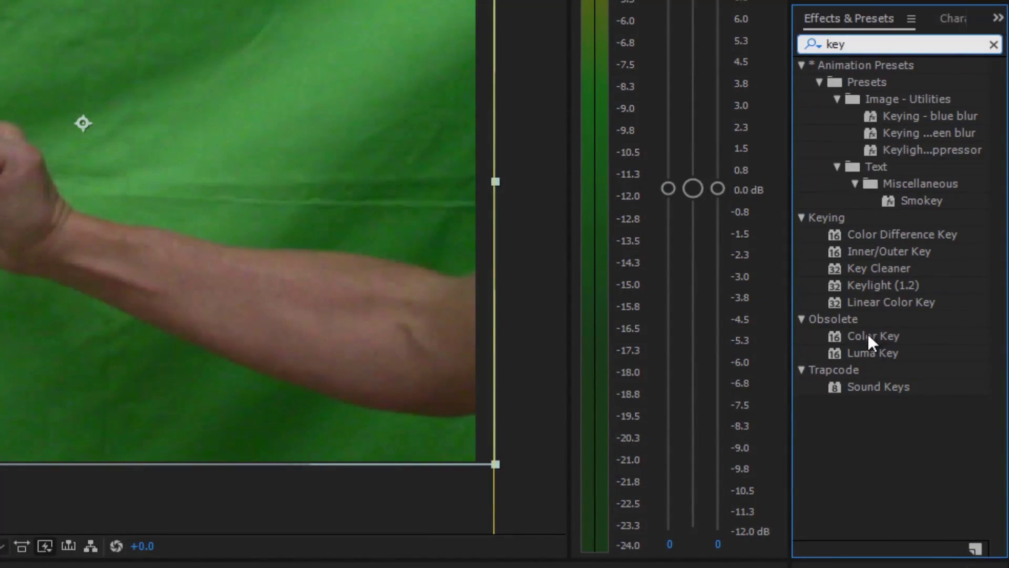
pyautogui.doubleClick(869, 337)
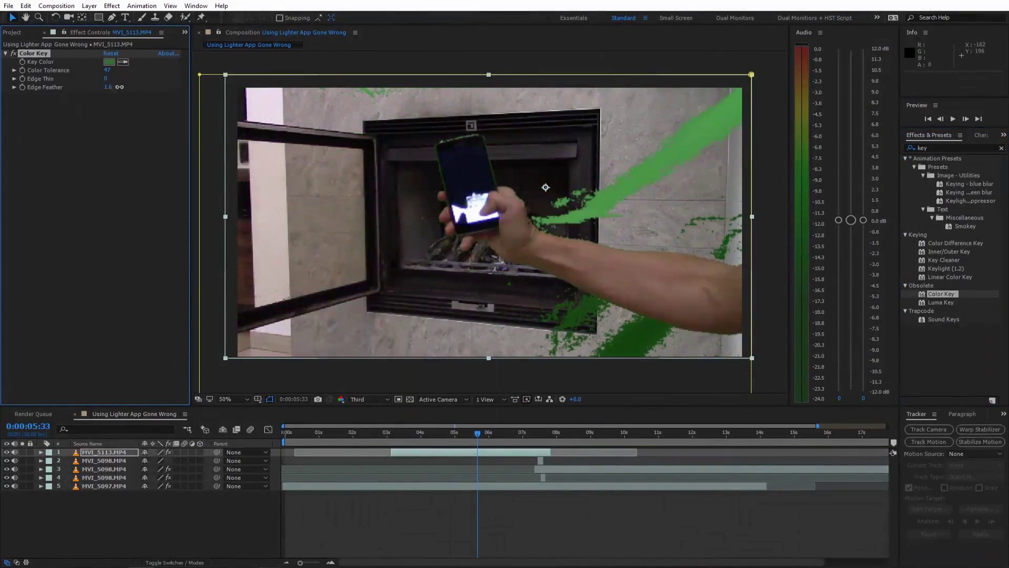
pyautogui.moveTo(706, 257); pyautogui.dragTo(705, 258)
pyautogui.moveTo(945, 268); pyautogui.dragTo(112, 336)
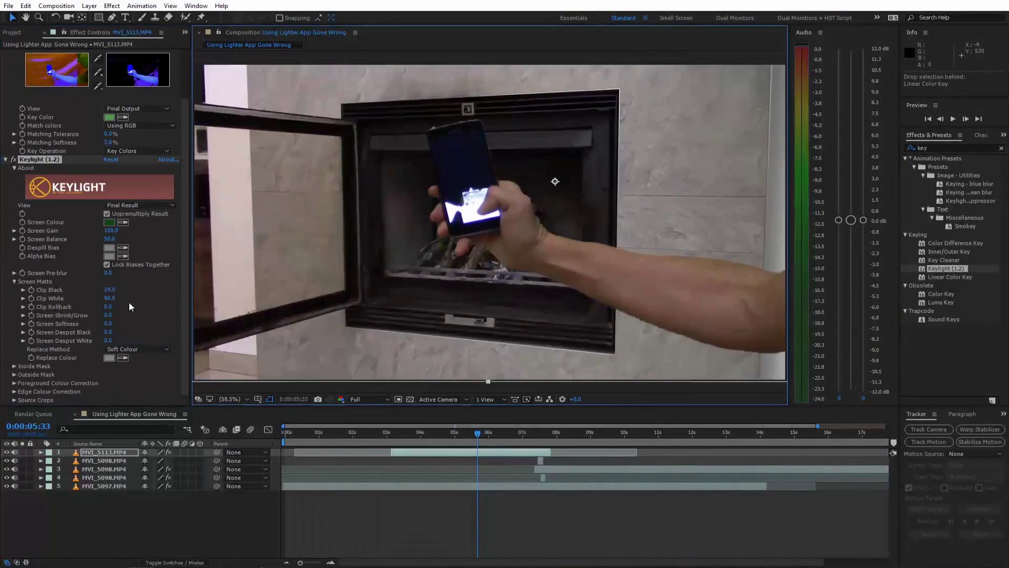
pyautogui.moveTo(479, 433)
pyautogui.mouseDown()
pyautogui.moveTo(513, 441)
pyautogui.moveTo(526, 430)
pyautogui.mouseUp()
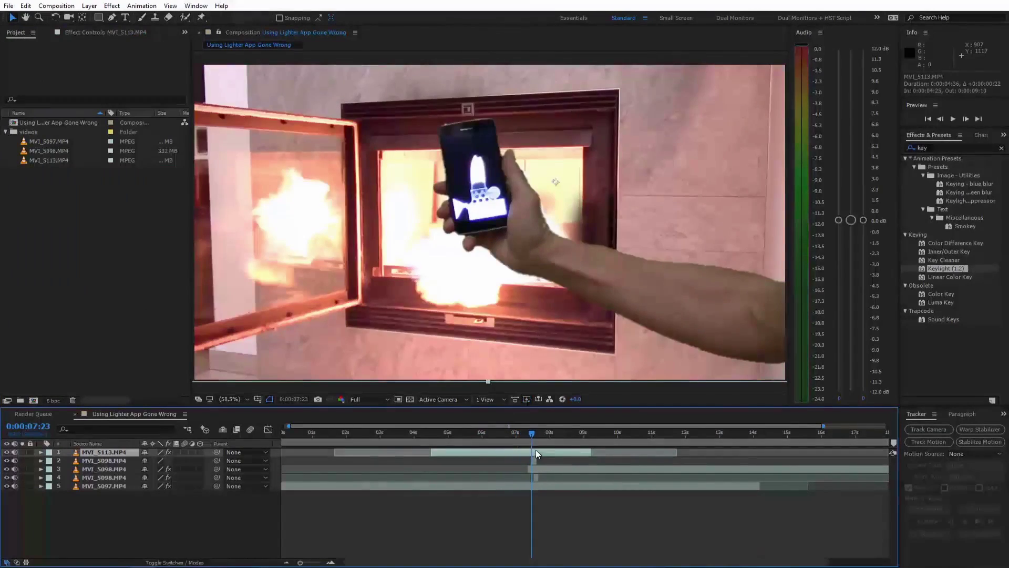
# Step: Split the MVI_5113 hand clip at the 7:23 ignition frame and zoom in around the cut
pyautogui.moveTo(527, 431); pyautogui.dragTo(530, 432)
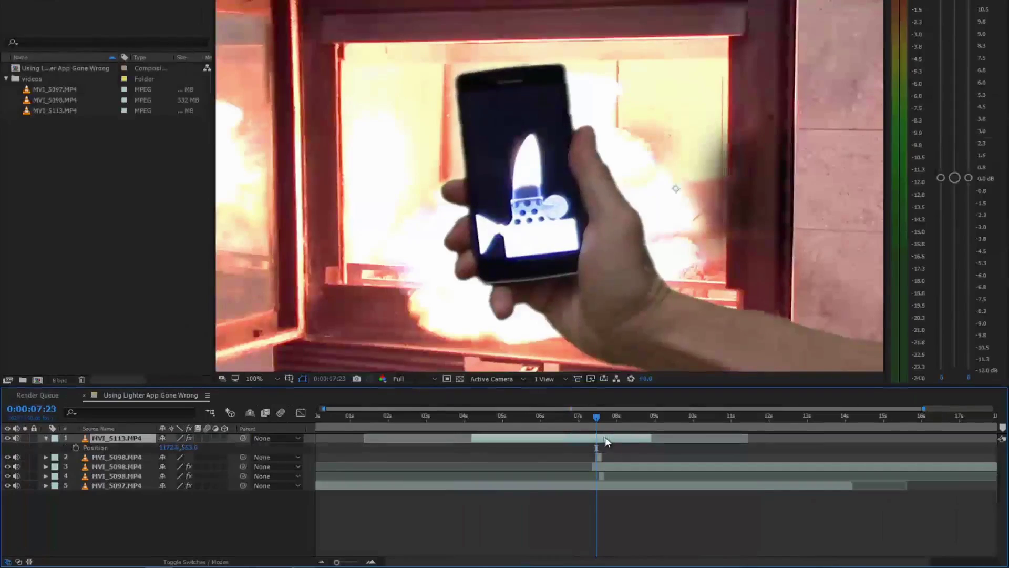
pyautogui.press('p')
pyautogui.hotkey('ctrl', 'shift', 'd')
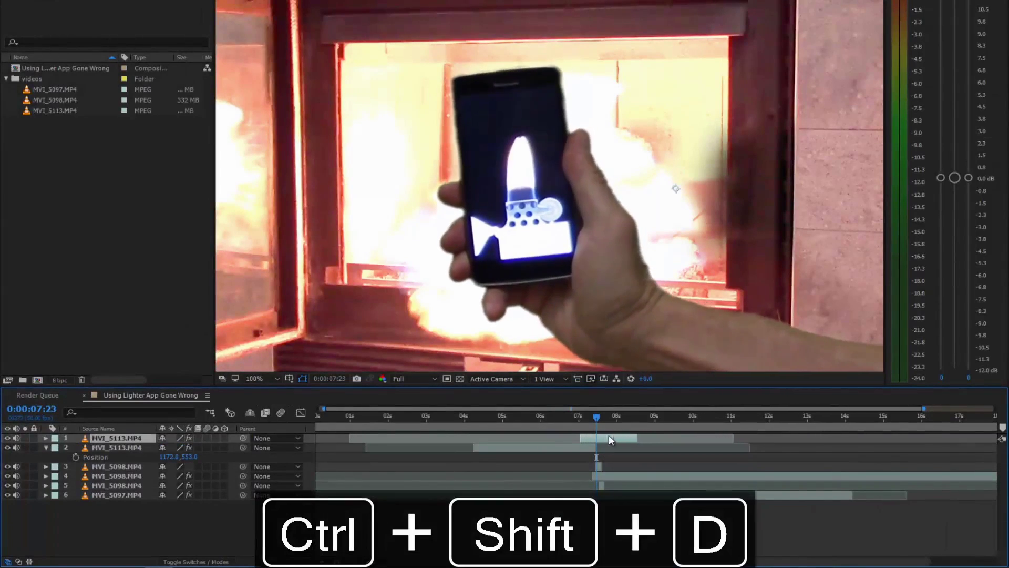
pyautogui.moveTo(592, 440); pyautogui.dragTo(579, 438)
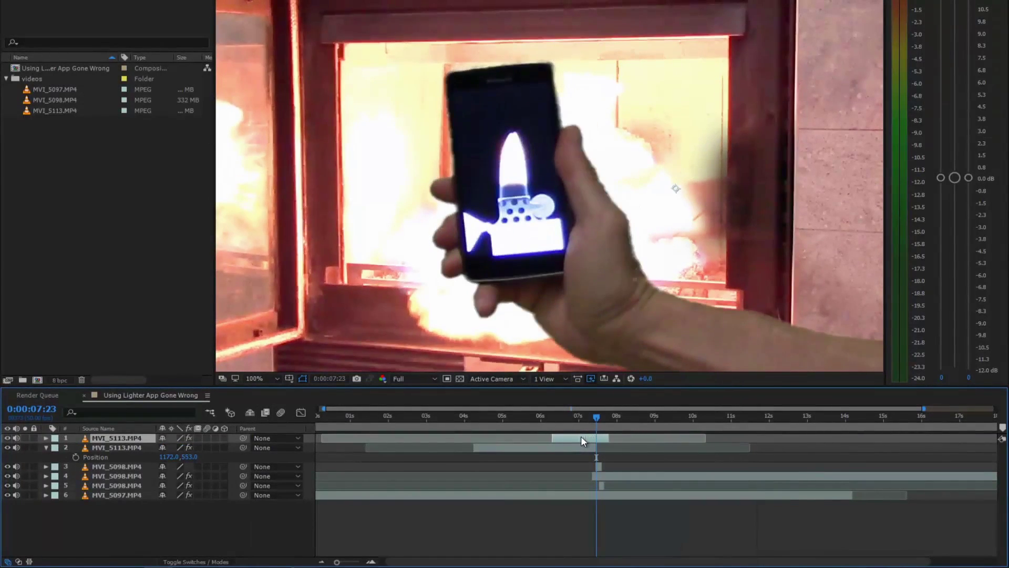
pyautogui.press('Delete')
pyautogui.click(596, 421)
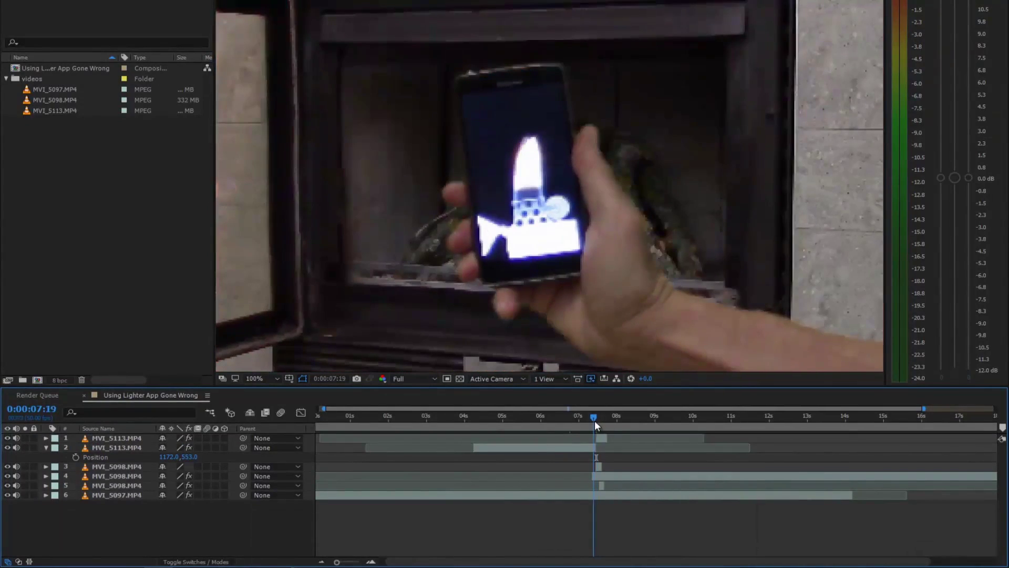
pyautogui.moveTo(597, 421); pyautogui.dragTo(596, 421)
pyautogui.press('=')
# Step: Shift the top clip a frame earlier and fade its opacity from 0% at 7:20 to 100% at 7:23
pyautogui.click(523, 436)
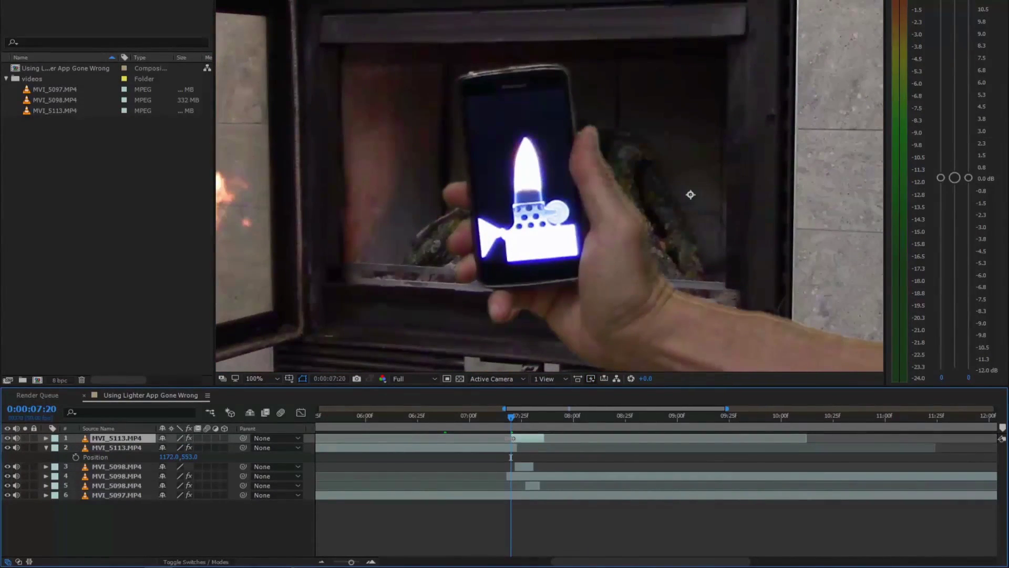
pyautogui.moveTo(520, 437); pyautogui.dragTo(517, 420)
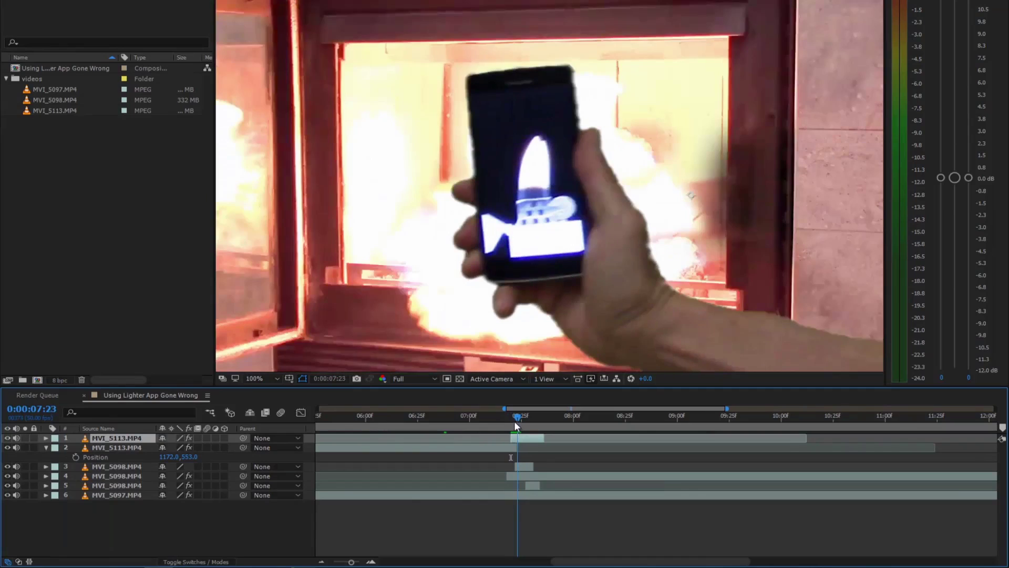
pyautogui.press('t')
pyautogui.click(76, 447)
pyautogui.click(510, 419)
pyautogui.moveTo(166, 447); pyautogui.dragTo(132, 447)
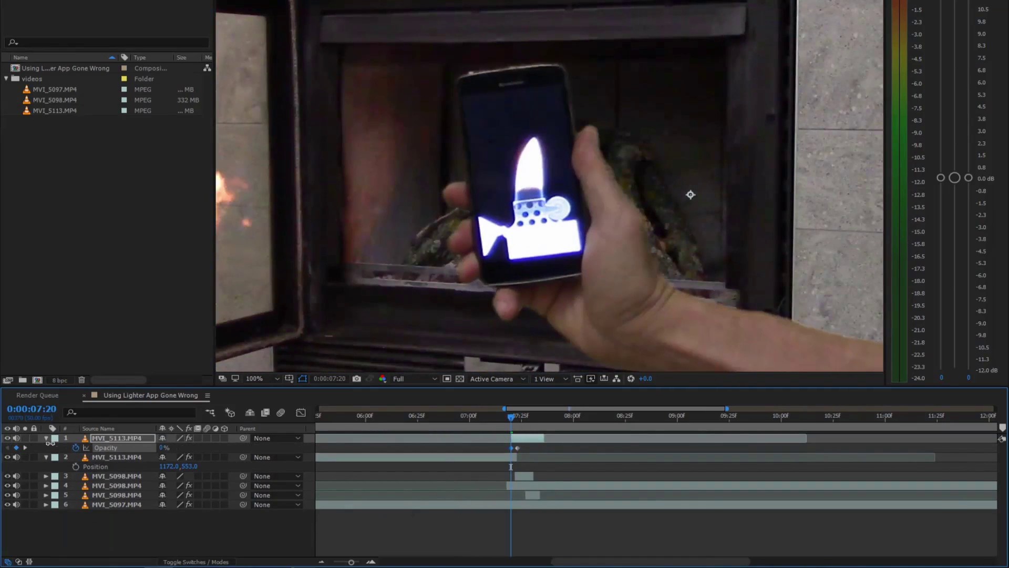
pyautogui.click(500, 422)
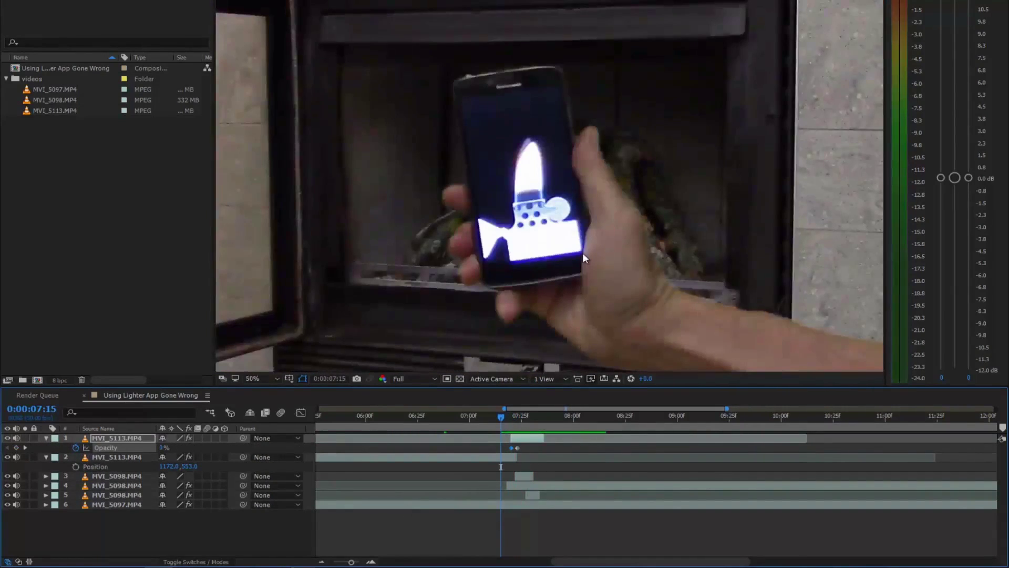
pyautogui.click(493, 418)
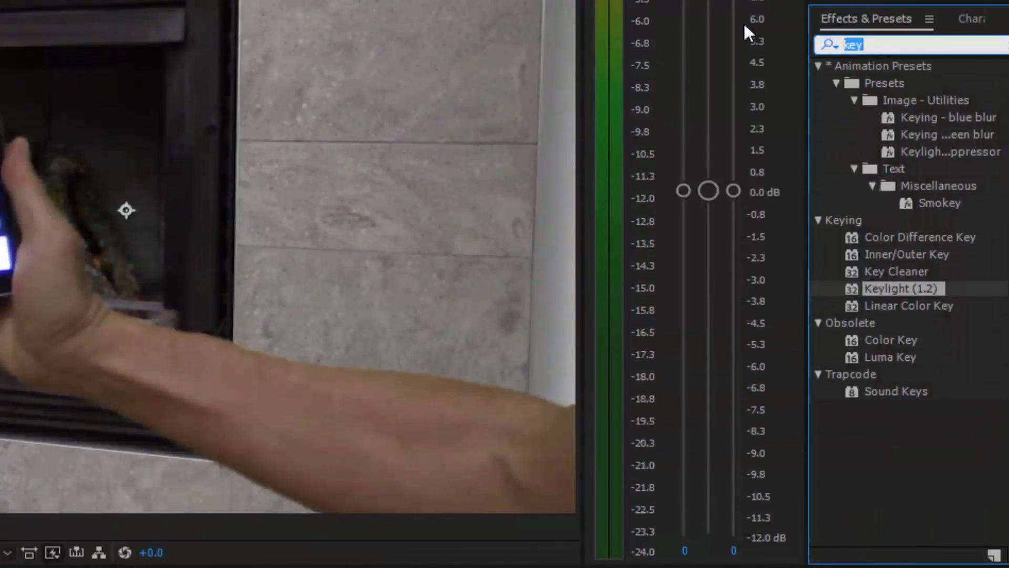
# Step: Apply Curves to MVI_5113, raise the RGB curve to brighten the hand, and preview the result
pyautogui.write('cur')
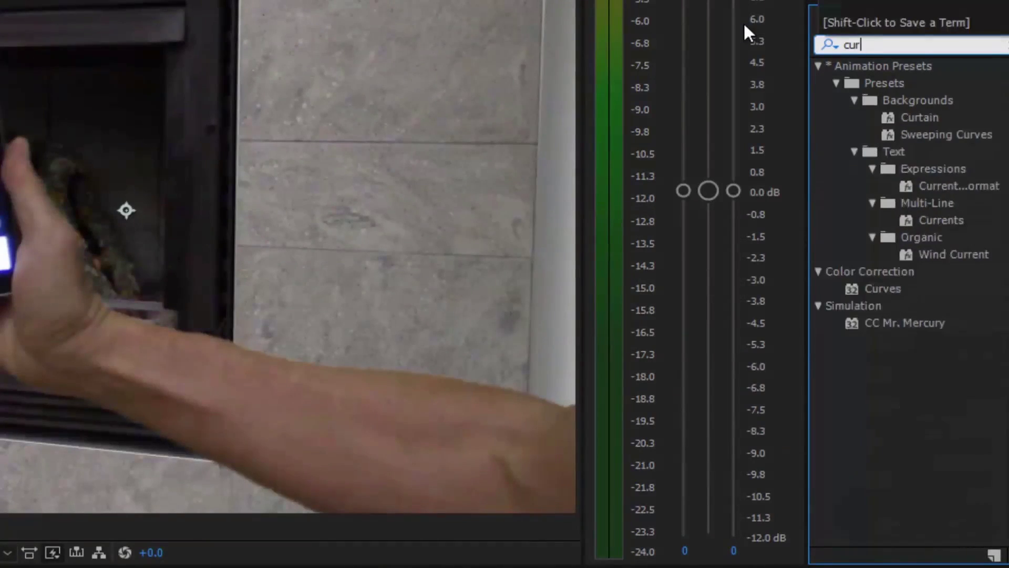
pyautogui.write('v')
pyautogui.doubleClick(872, 151)
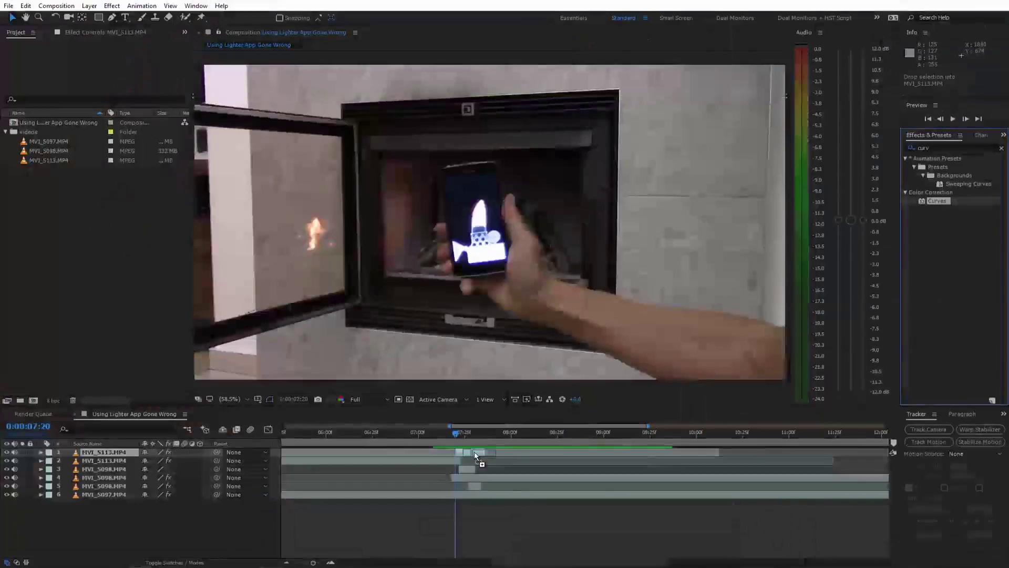
pyautogui.moveTo(68, 327); pyautogui.dragTo(86, 269)
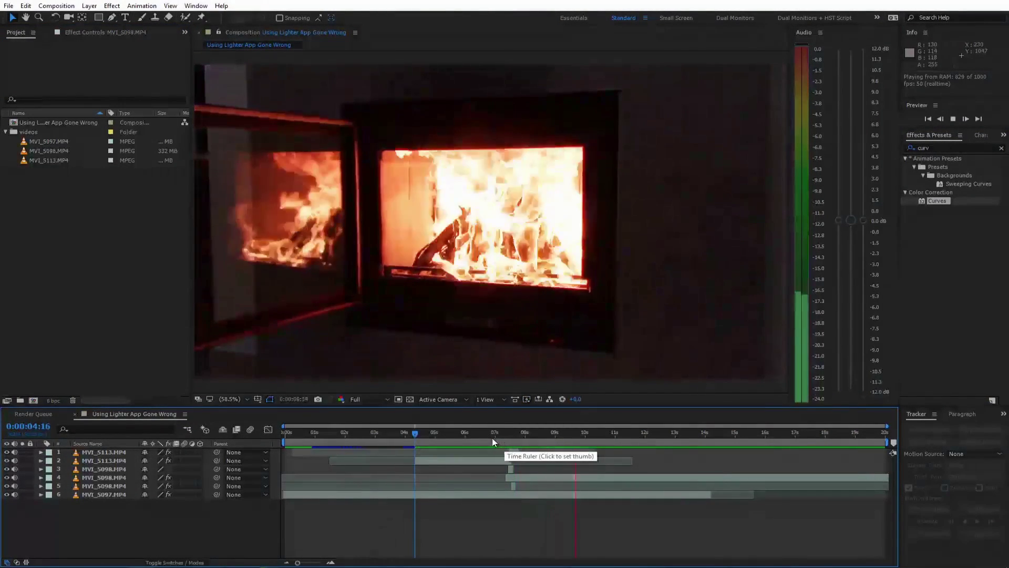
pyautogui.click(492, 437)
# Step: Pre-compose all the layers into Pre-comp 1
pyautogui.rightClick(511, 452)
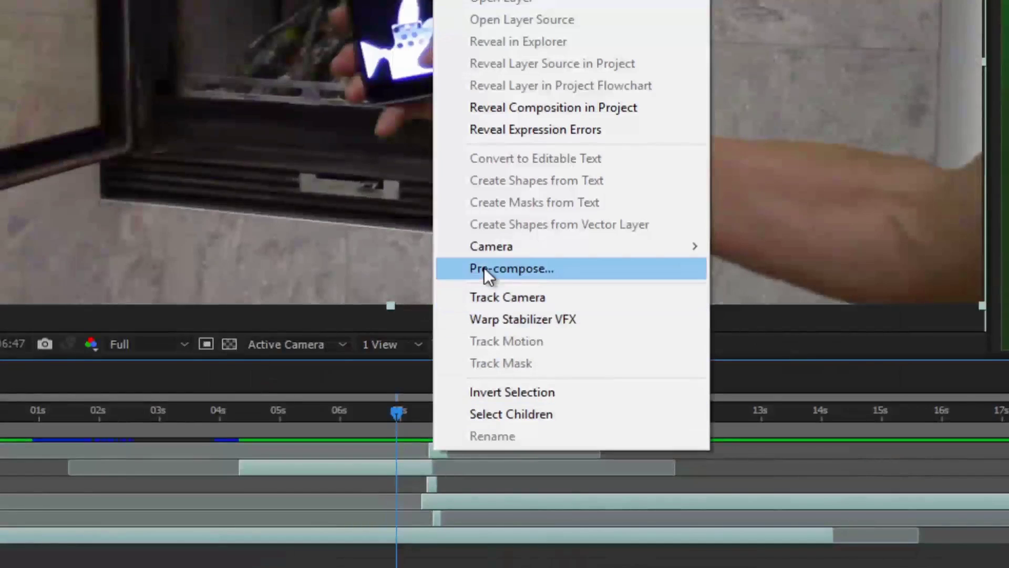
pyautogui.click(484, 267)
pyautogui.click(401, 373)
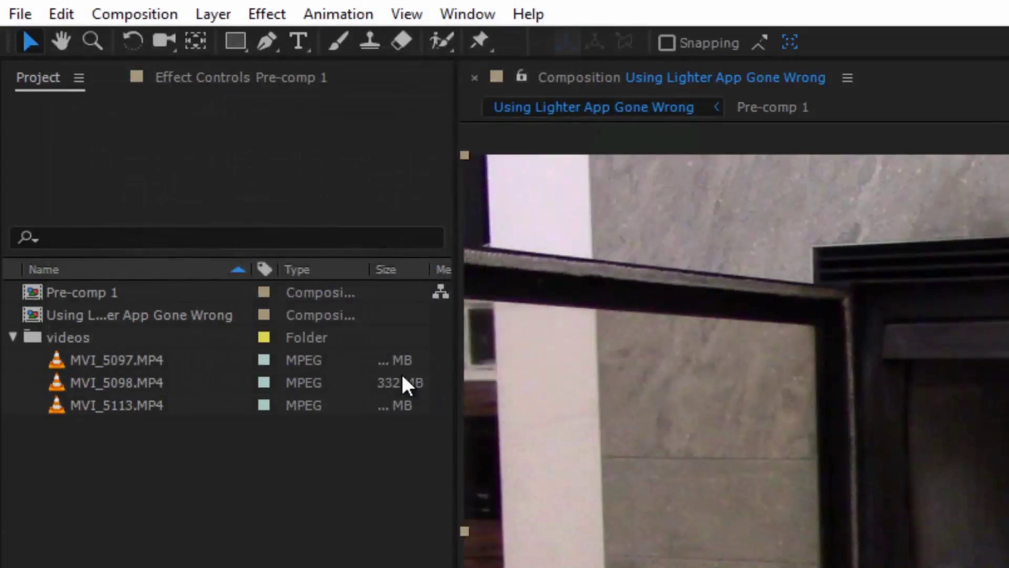
# Step: Grade Pre-comp 1 with Lumetri Color: Temperature 5, Exposure 0.4, Contrast 17, with Creative options revealed
pyautogui.write('lumetr')
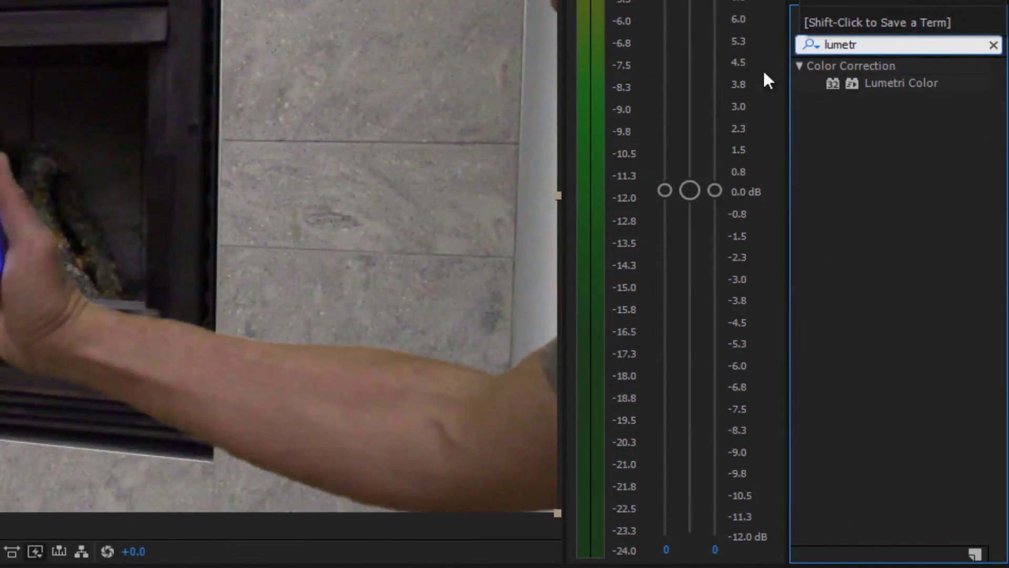
pyautogui.moveTo(900, 83); pyautogui.dragTo(552, 452)
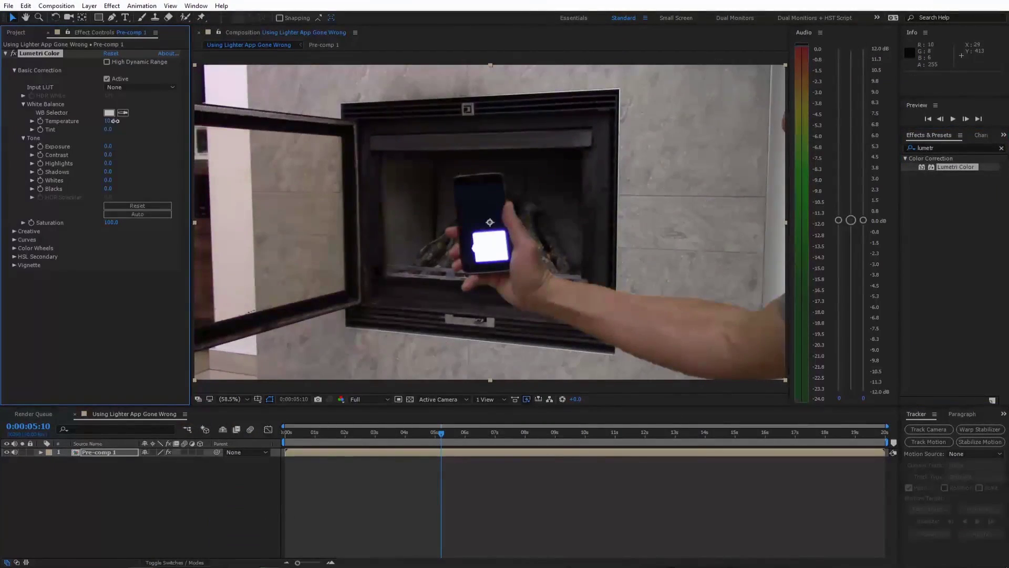
pyautogui.moveTo(109, 155); pyautogui.dragTo(118, 155)
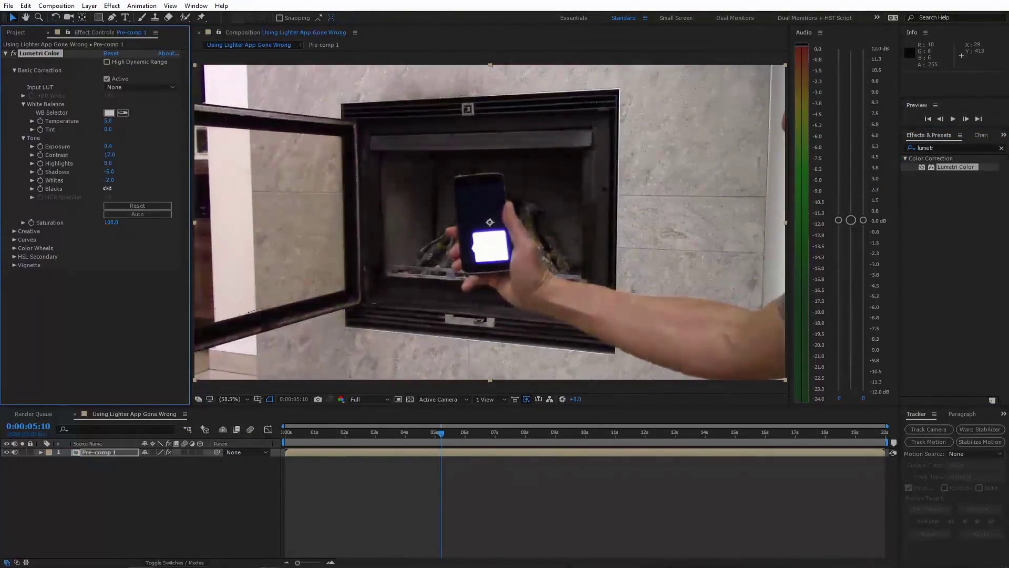
pyautogui.click(14, 230)
pyautogui.scroll(-2, 4, 235)
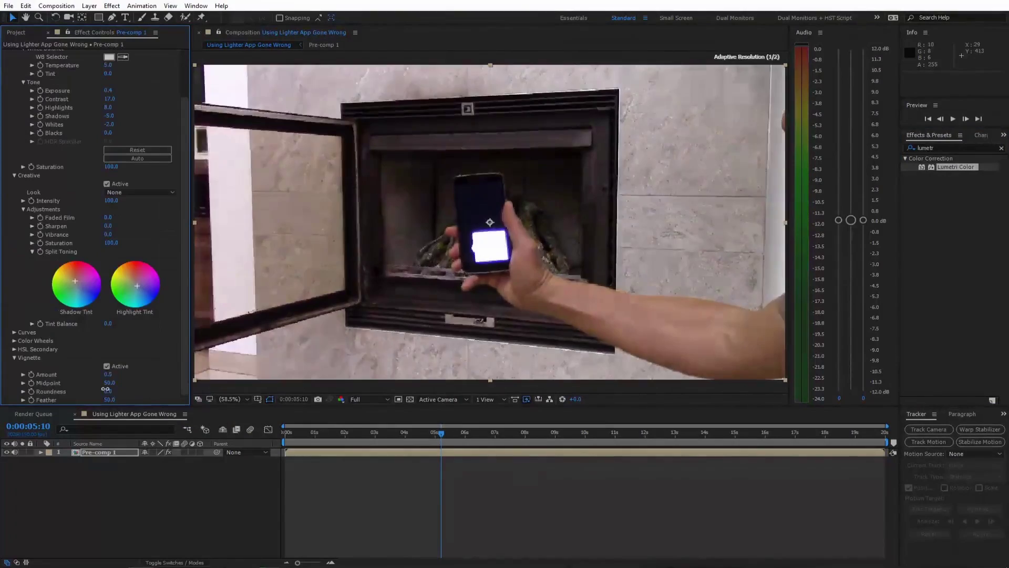
pyautogui.moveTo(442, 432); pyautogui.dragTo(489, 441)
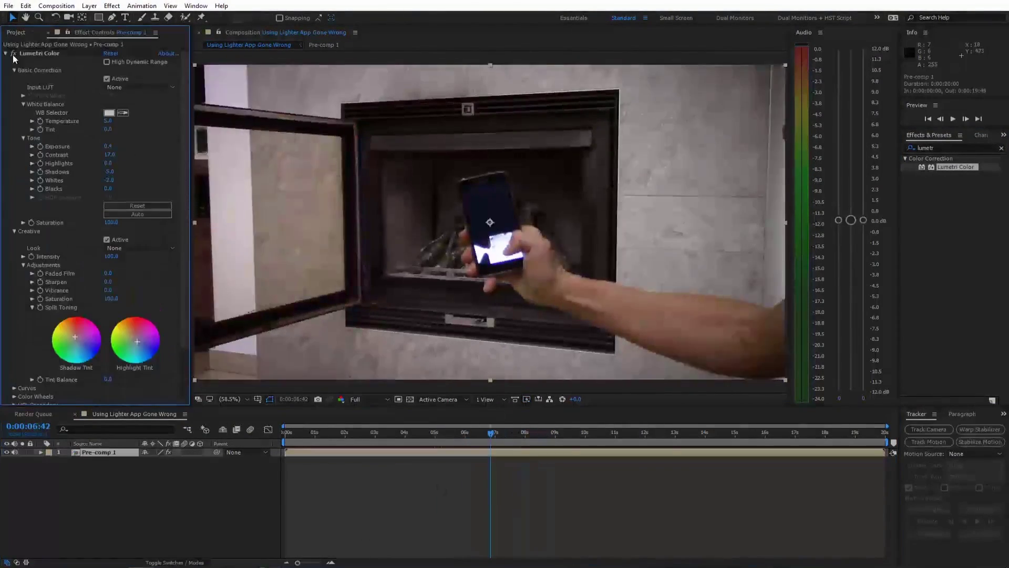
pyautogui.doubleClick(940, 148)
# Step: Apply the Real.Camera.Shake.4 preset to Pre-comp 1, adjust its rotation, and play back the shake
pyautogui.write('came')
pyautogui.doubleClick(883, 222)
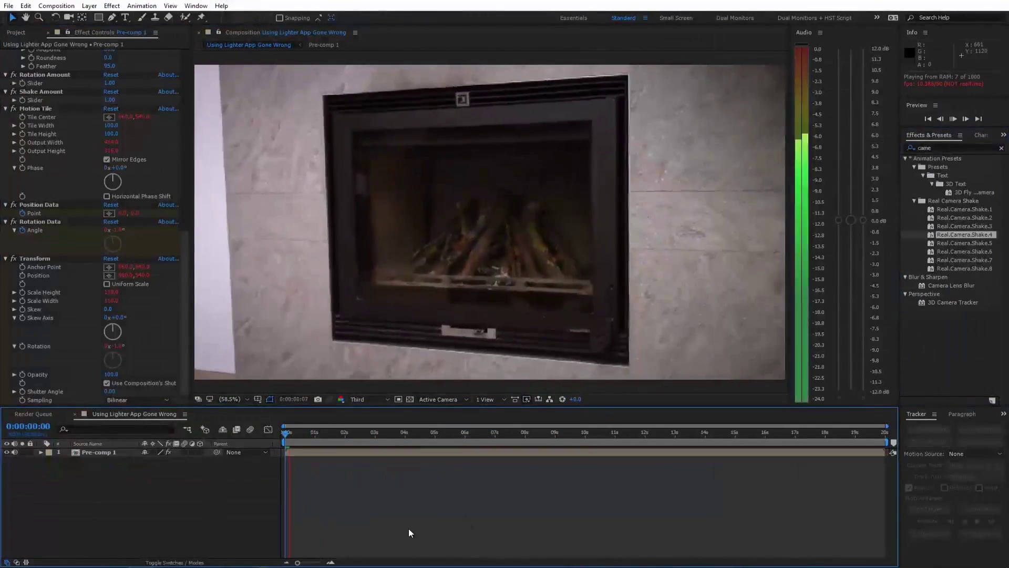
pyautogui.moveTo(468, 432); pyautogui.dragTo(484, 452)
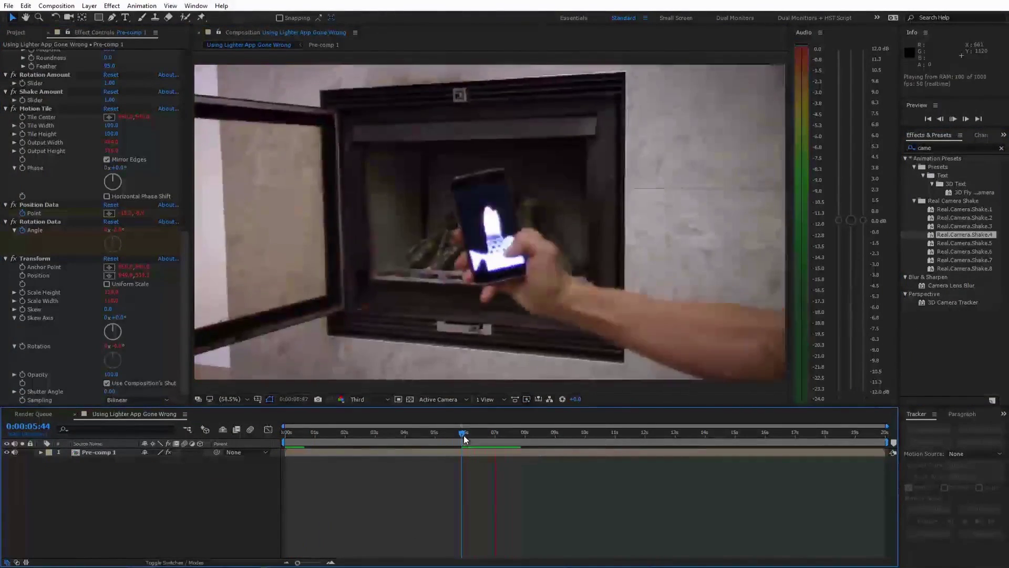
pyautogui.click(96, 452)
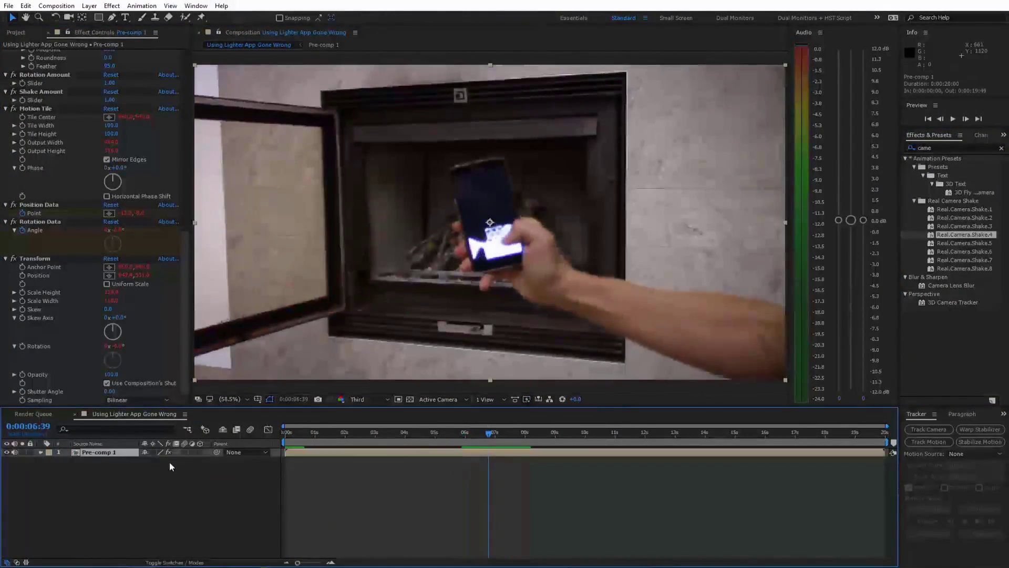
pyautogui.press('s')
pyautogui.click(444, 429)
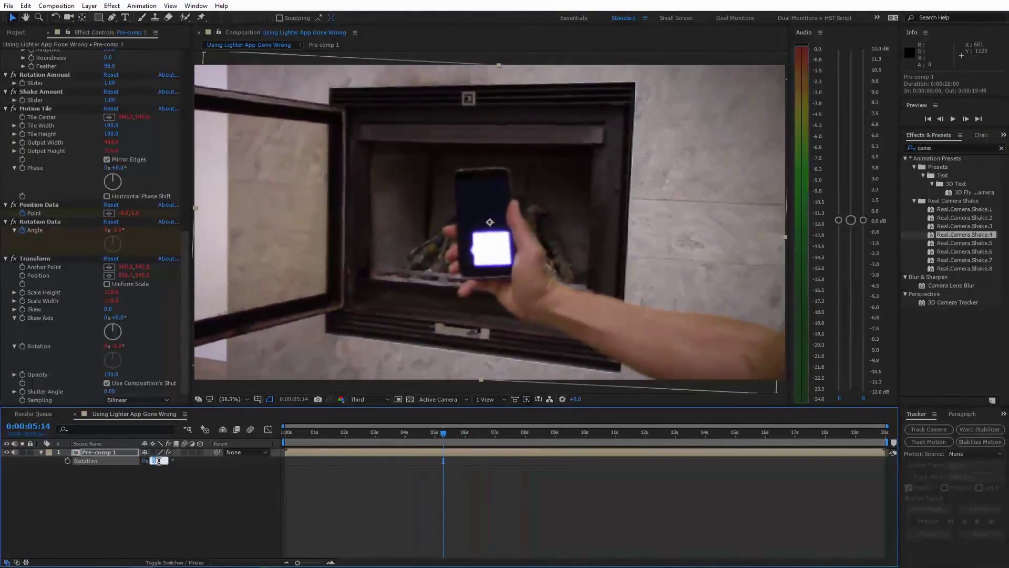
pyautogui.press('Return')
pyautogui.press('space')
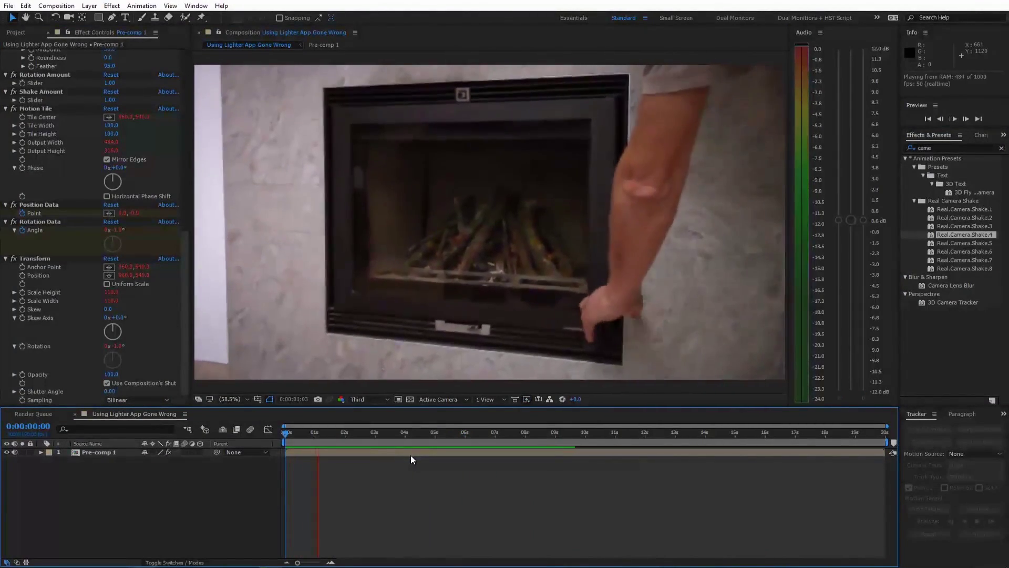